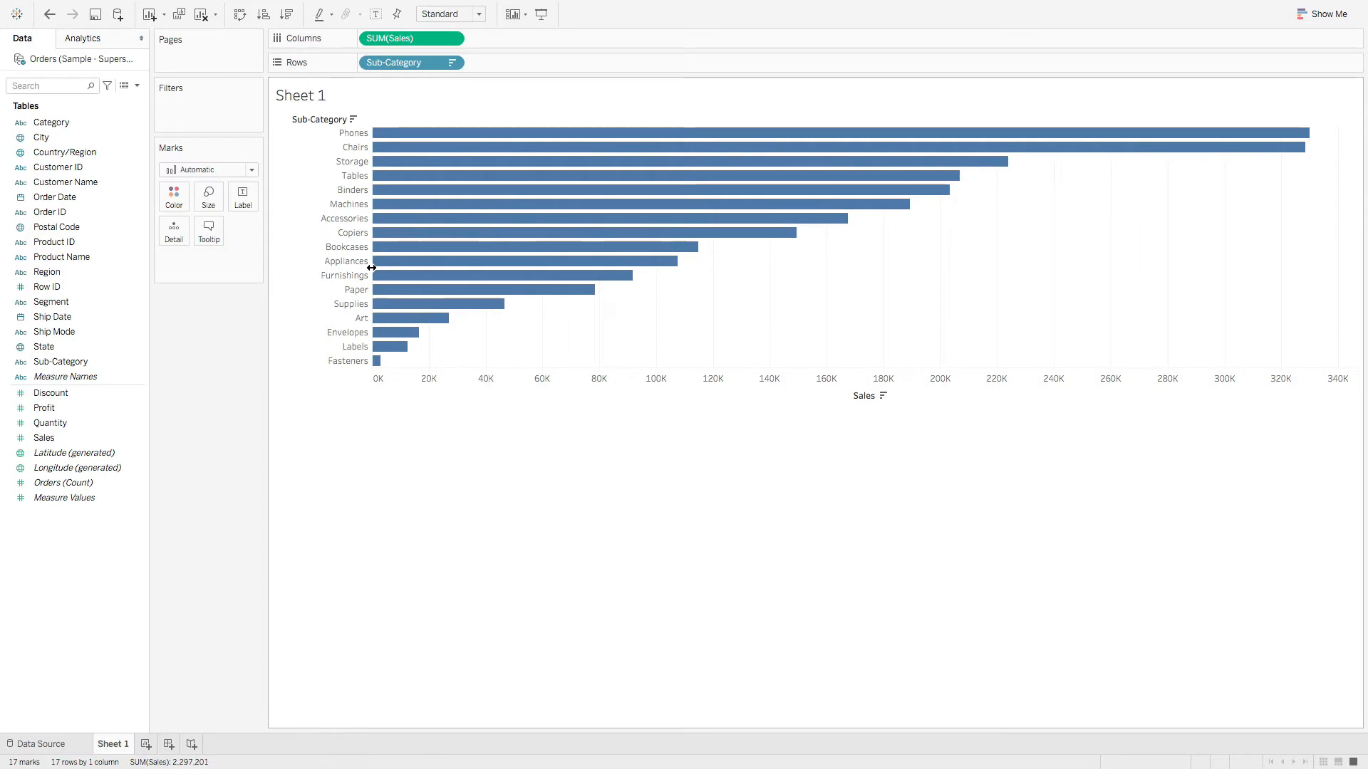
- Create a set from the Sub-Category field named Sub-Category Set, with no members selected
left_click(83, 363)
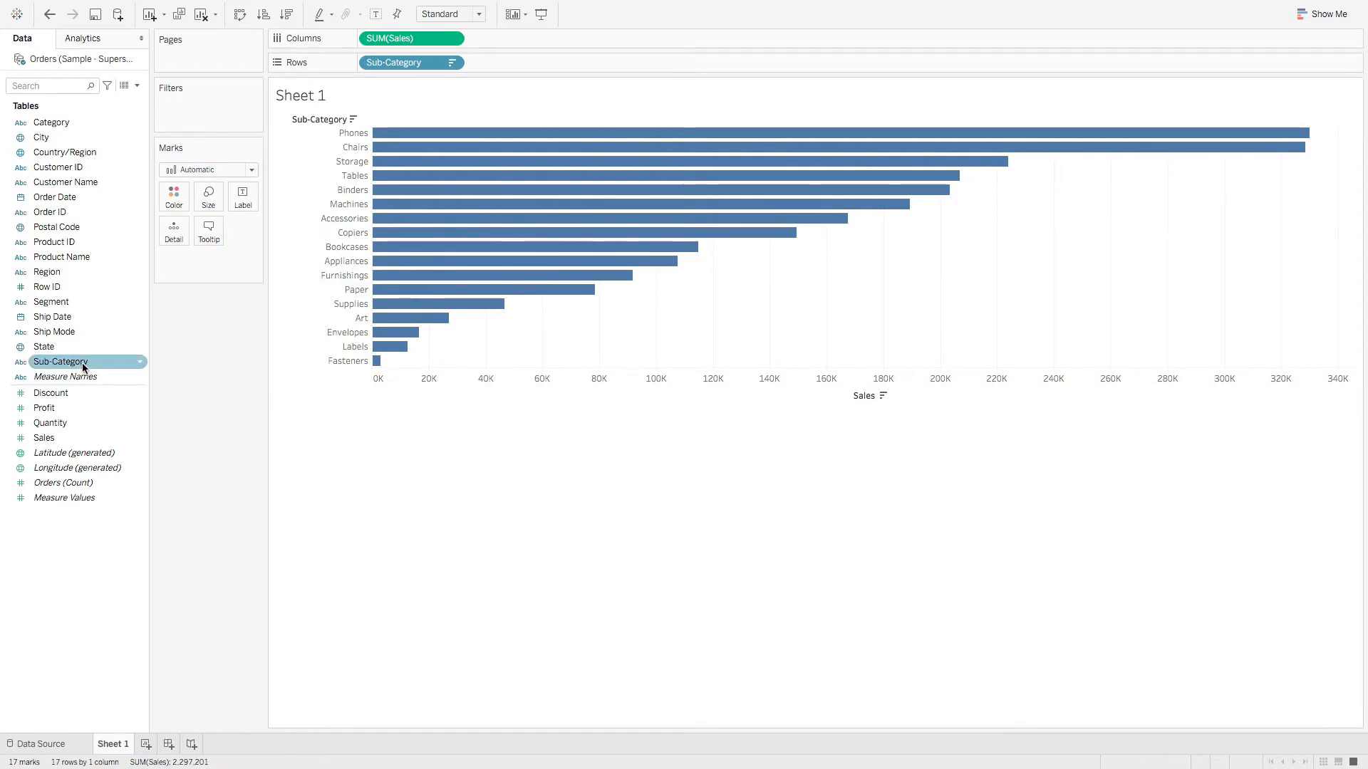
right_click(83, 362)
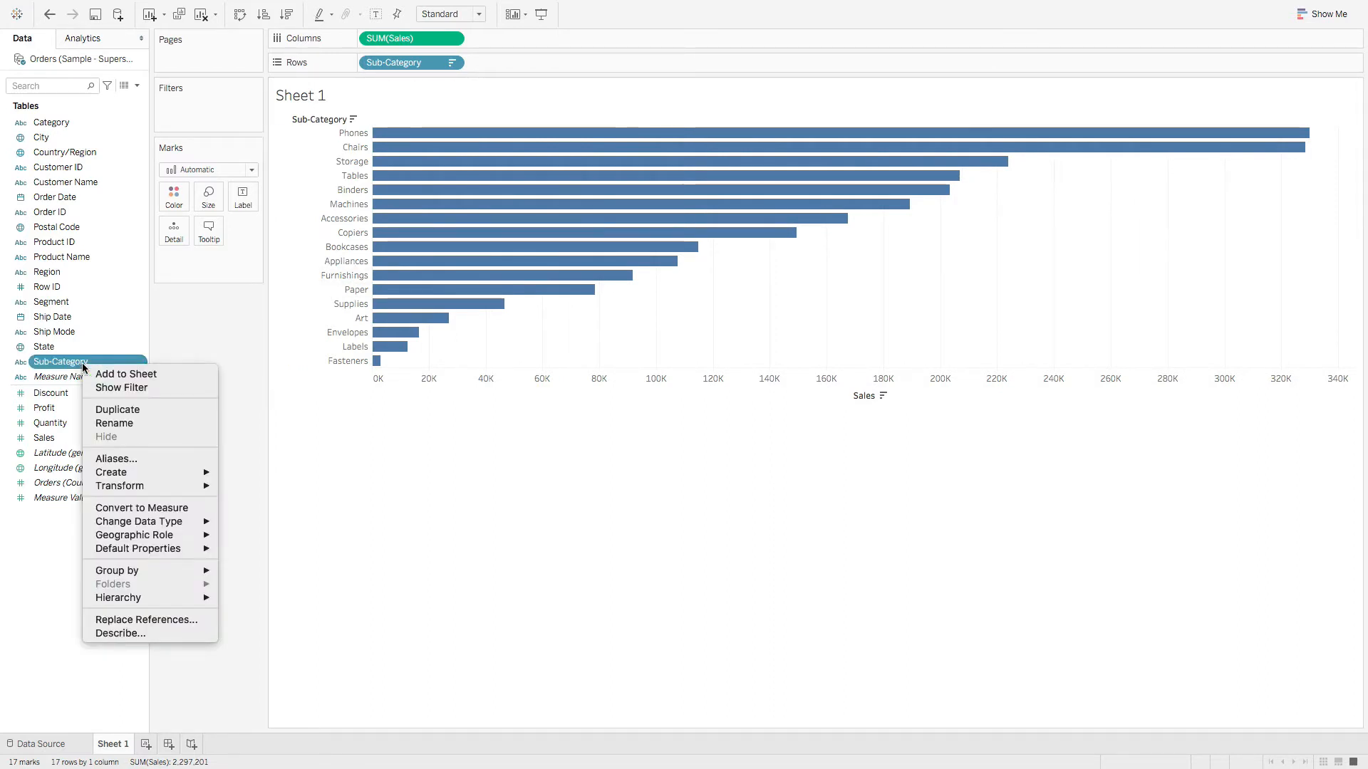
mouse_move(200, 472)
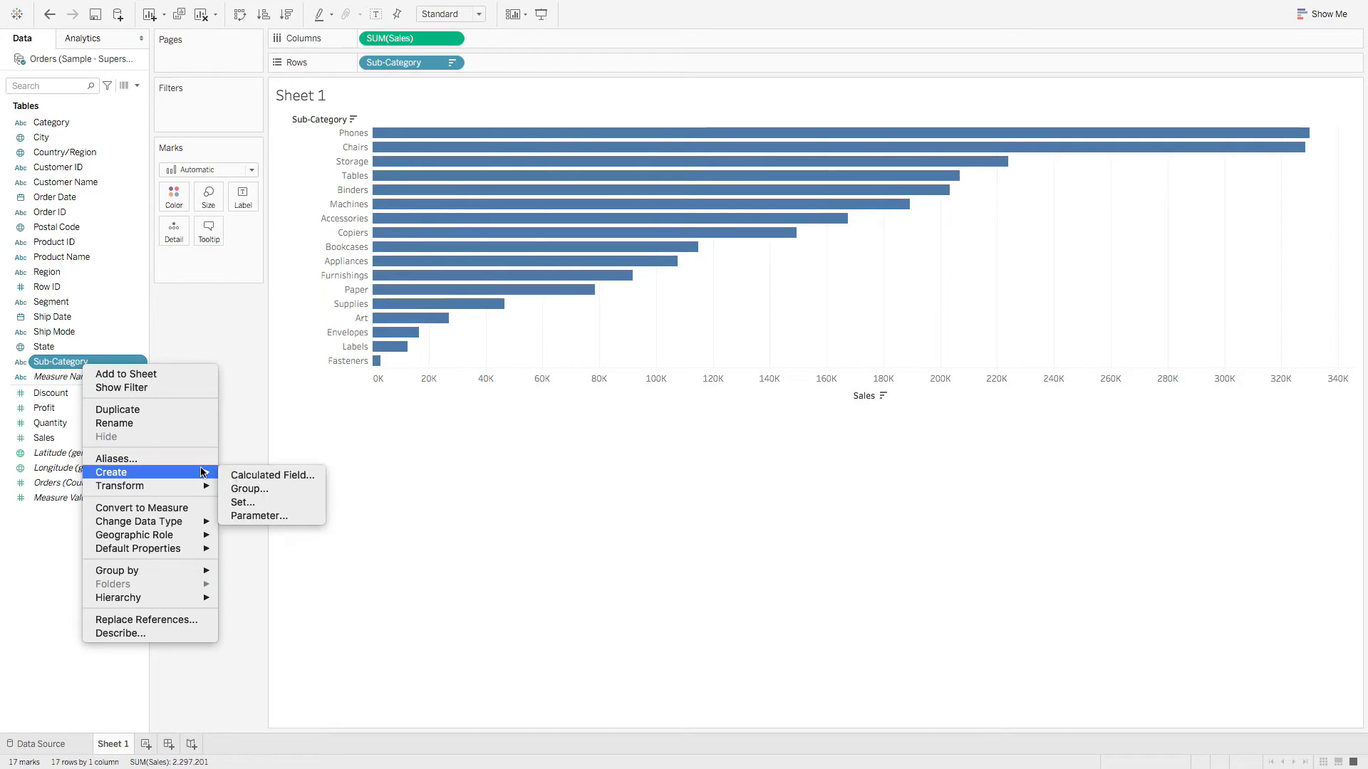
left_click(251, 502)
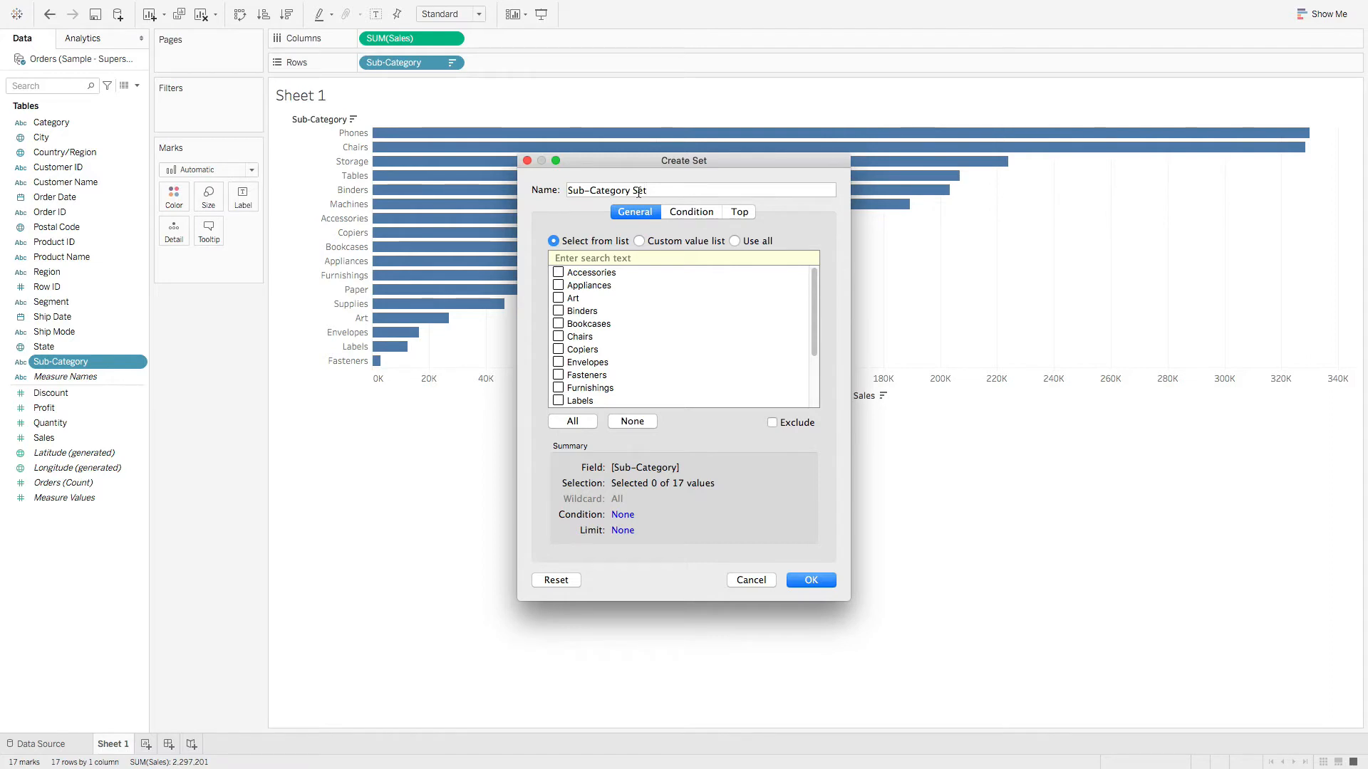
left_click(810, 579)
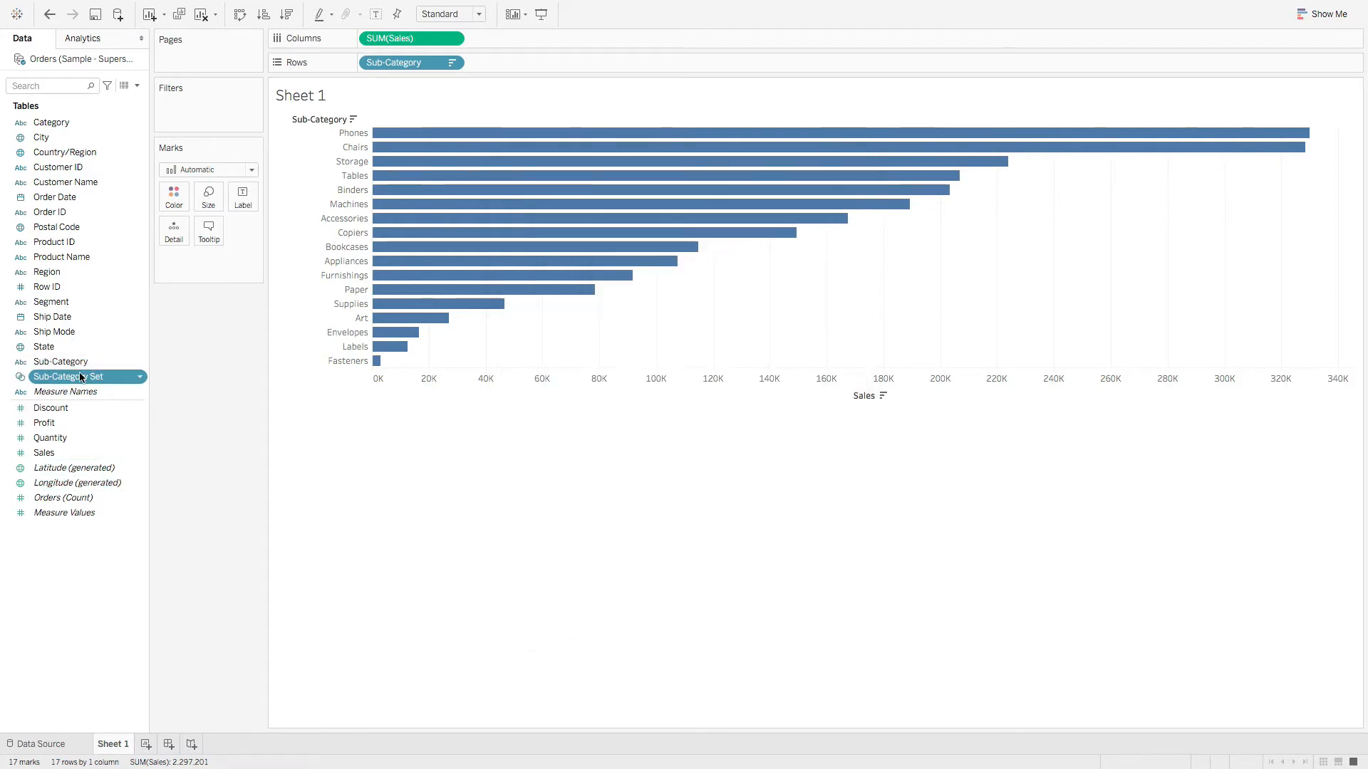
- Add Sub-Category Set to Rows after Sub-Category and widen its In/Out column to fit the full header
left_click_drag(82, 376, 577, 61)
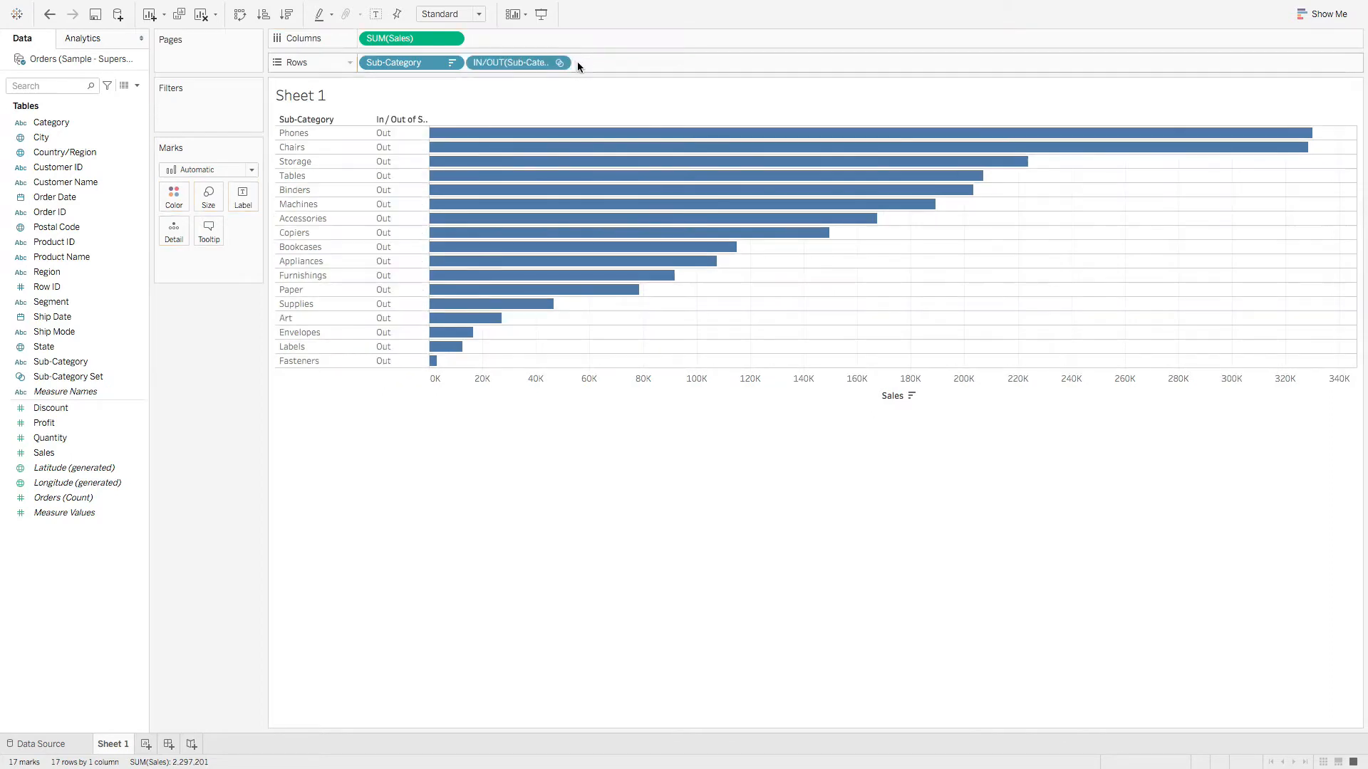
left_click_drag(430, 159, 506, 159)
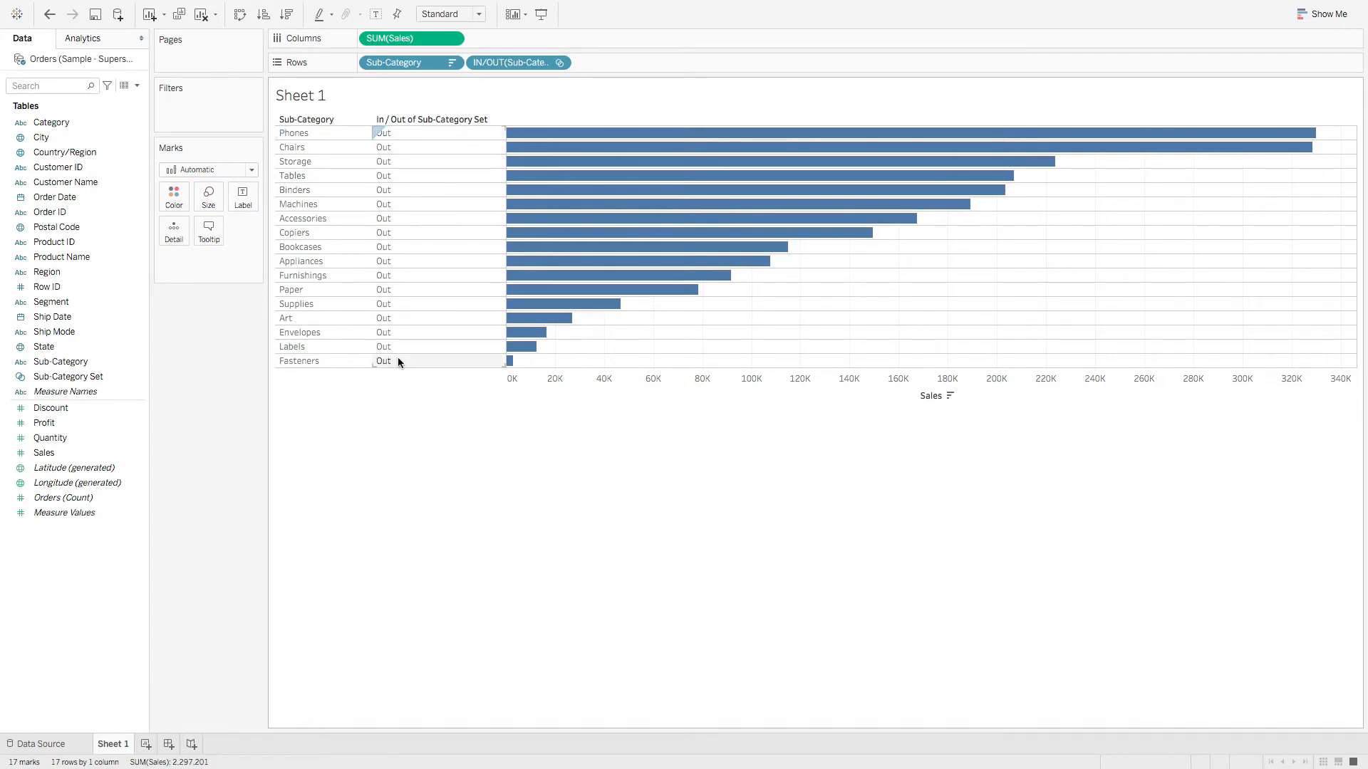
- Start a new Change Set Values action for the worksheet with Sheet 1 as its source sheet
left_click(211, 8)
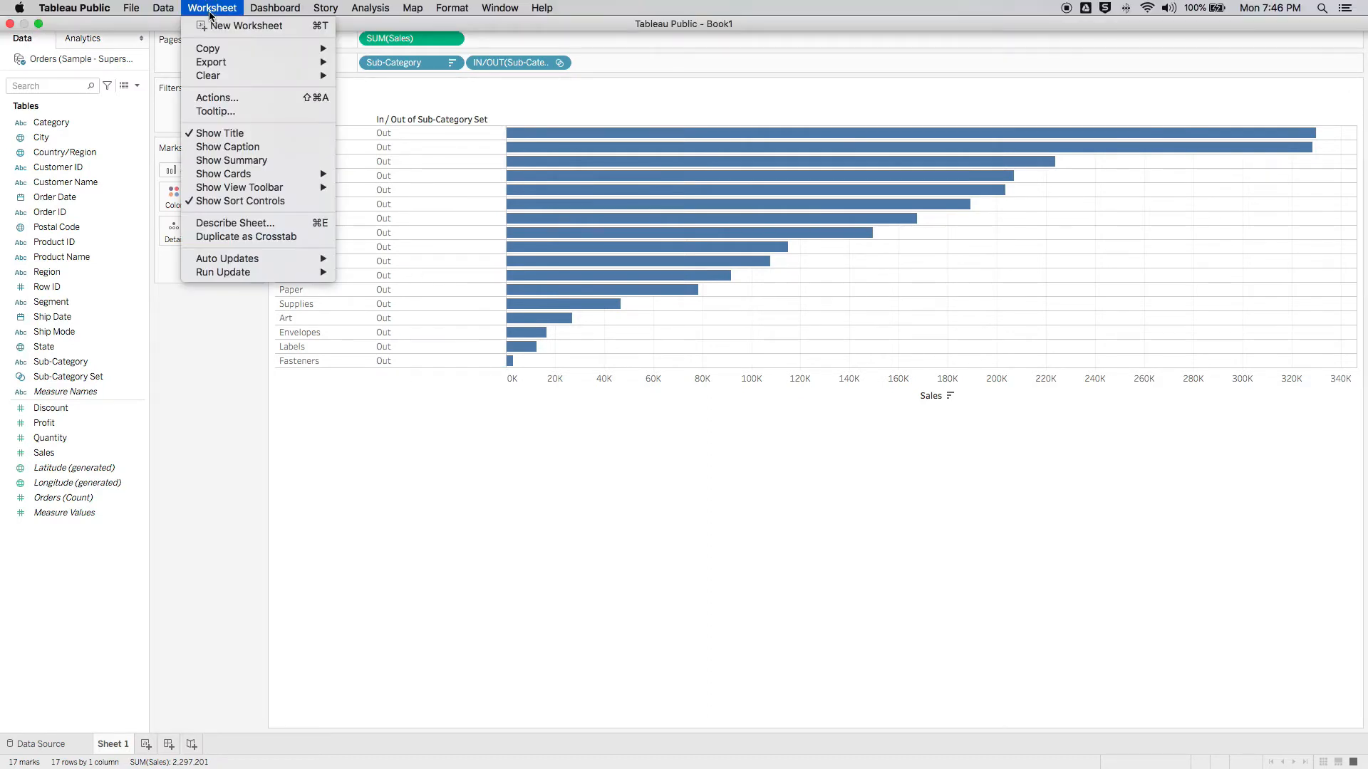
left_click(230, 97)
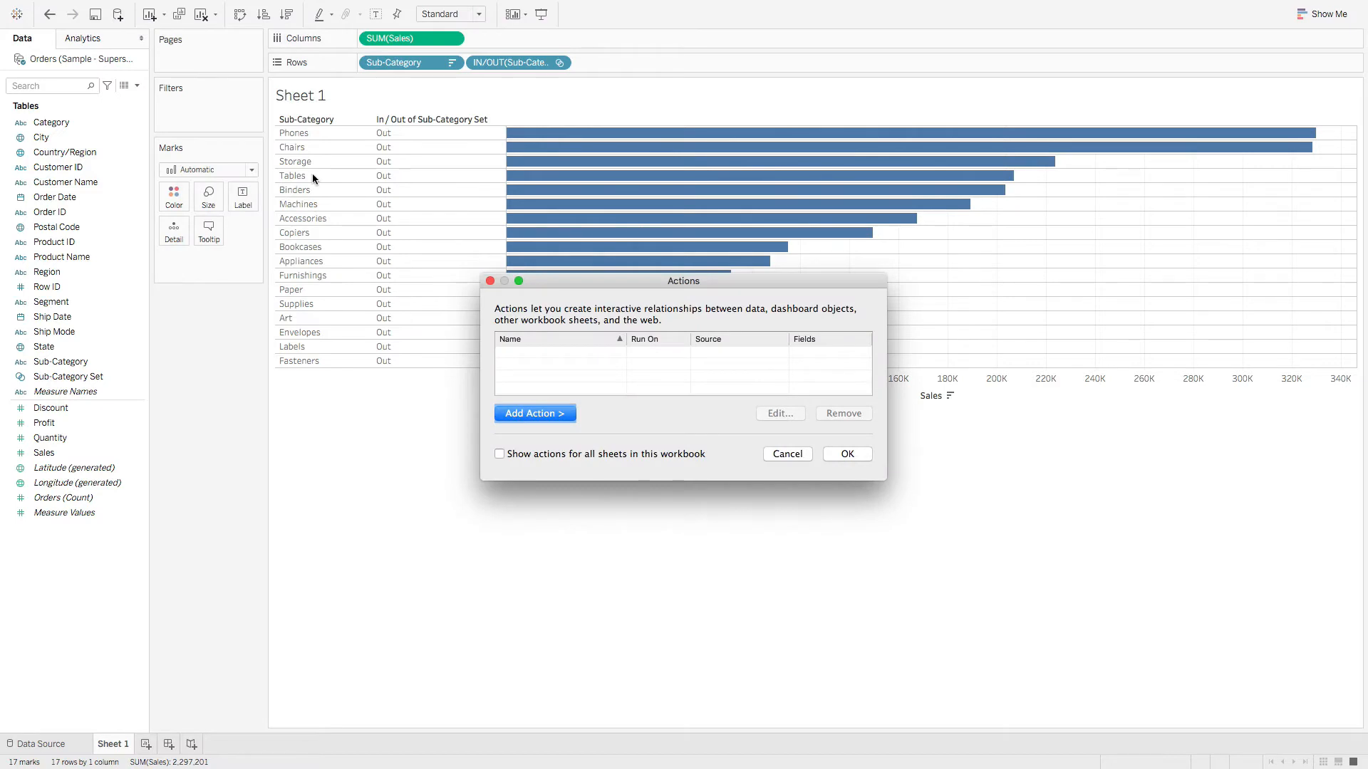
left_click(538, 414)
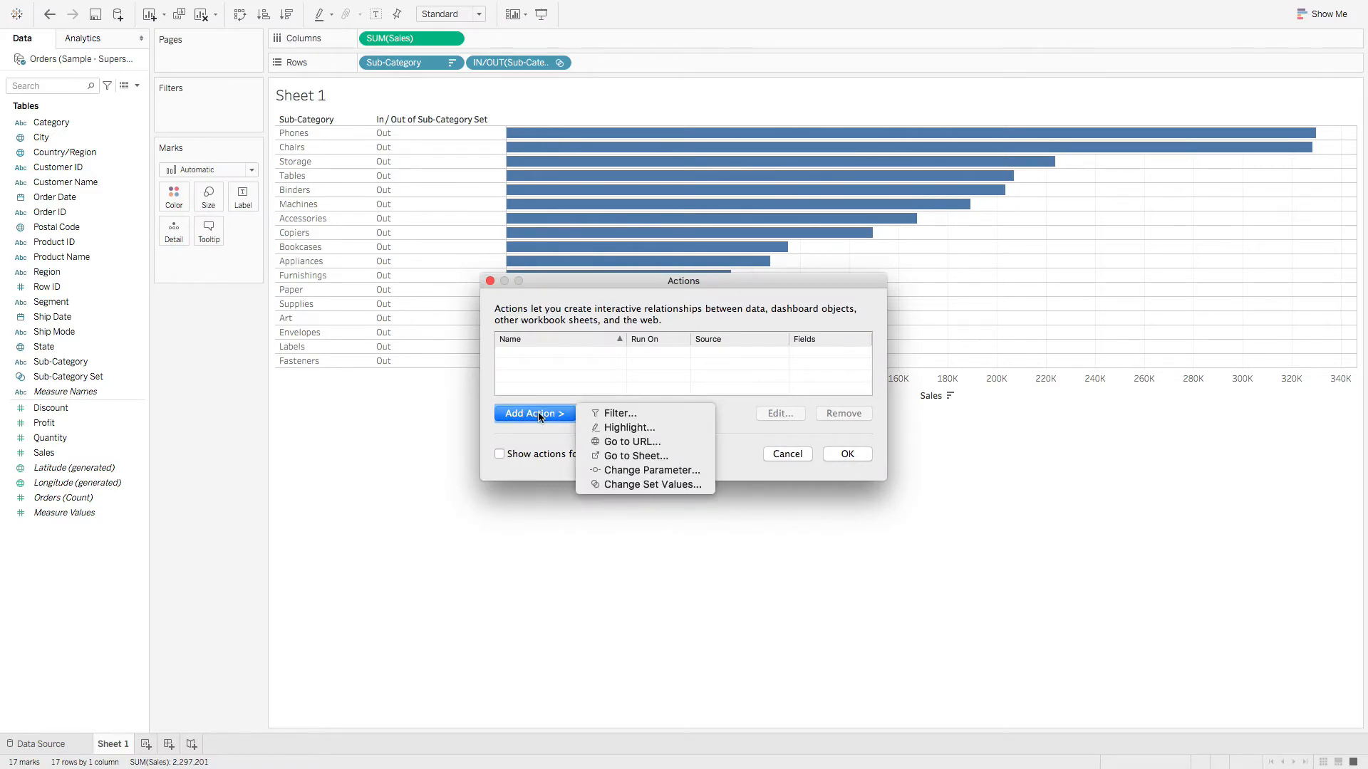
left_click(648, 487)
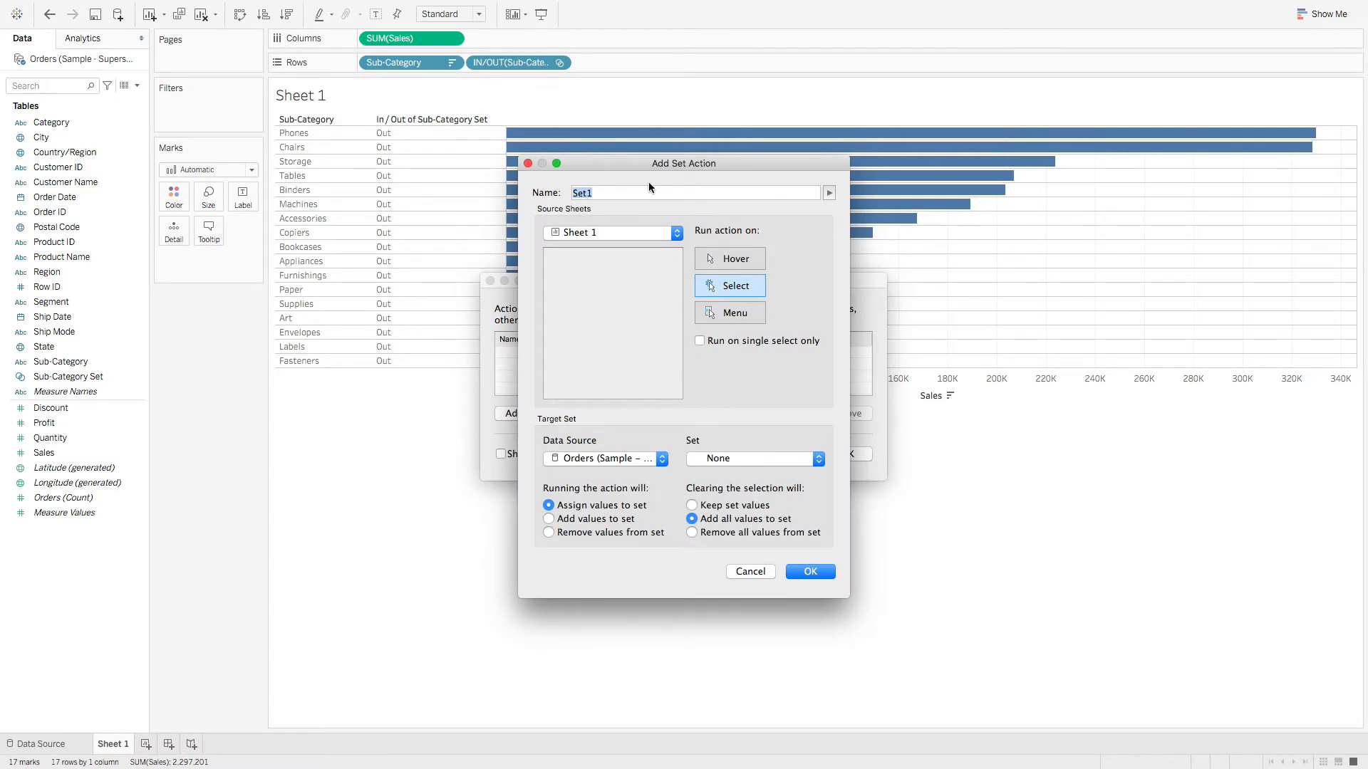
left_click(594, 233)
left_click(573, 240)
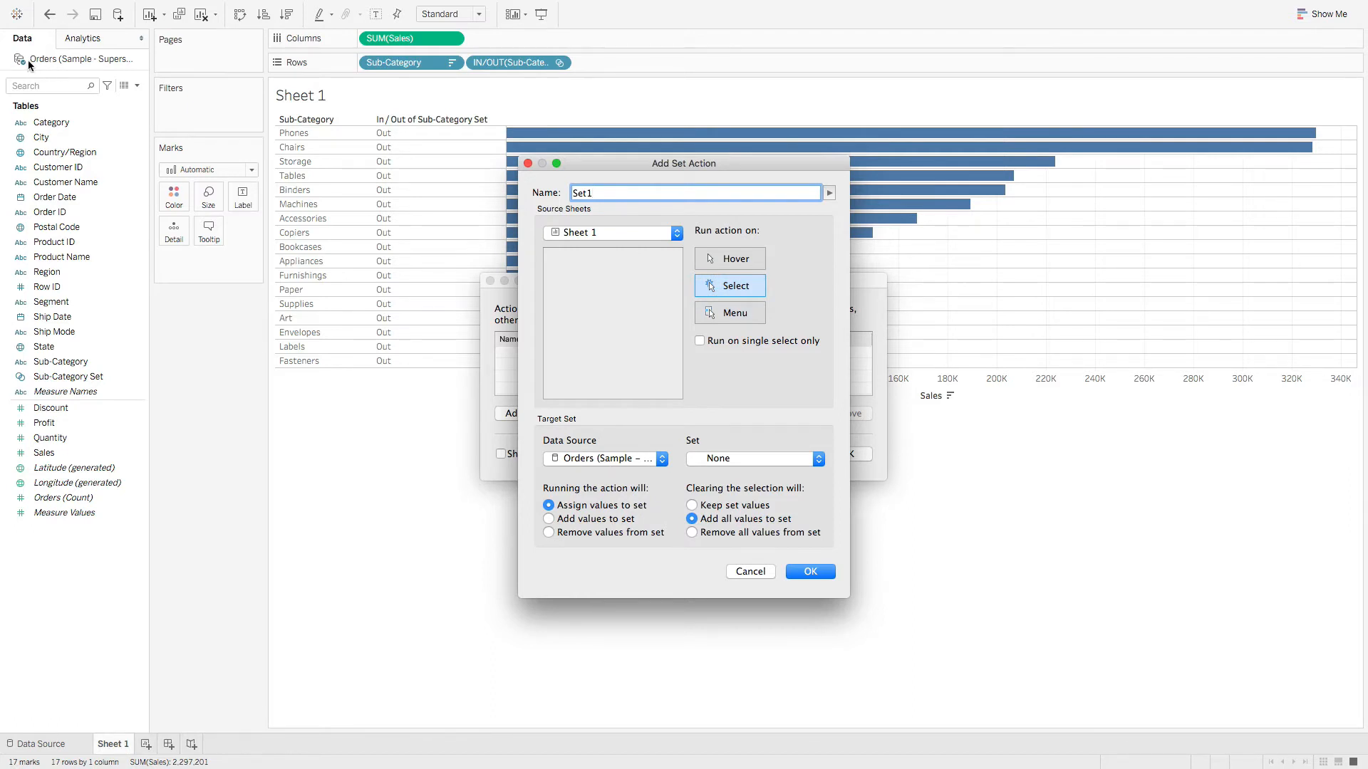
- Target Sub-Category Set, have clearing the selection remove all values from the set, and save the action
left_click(738, 460)
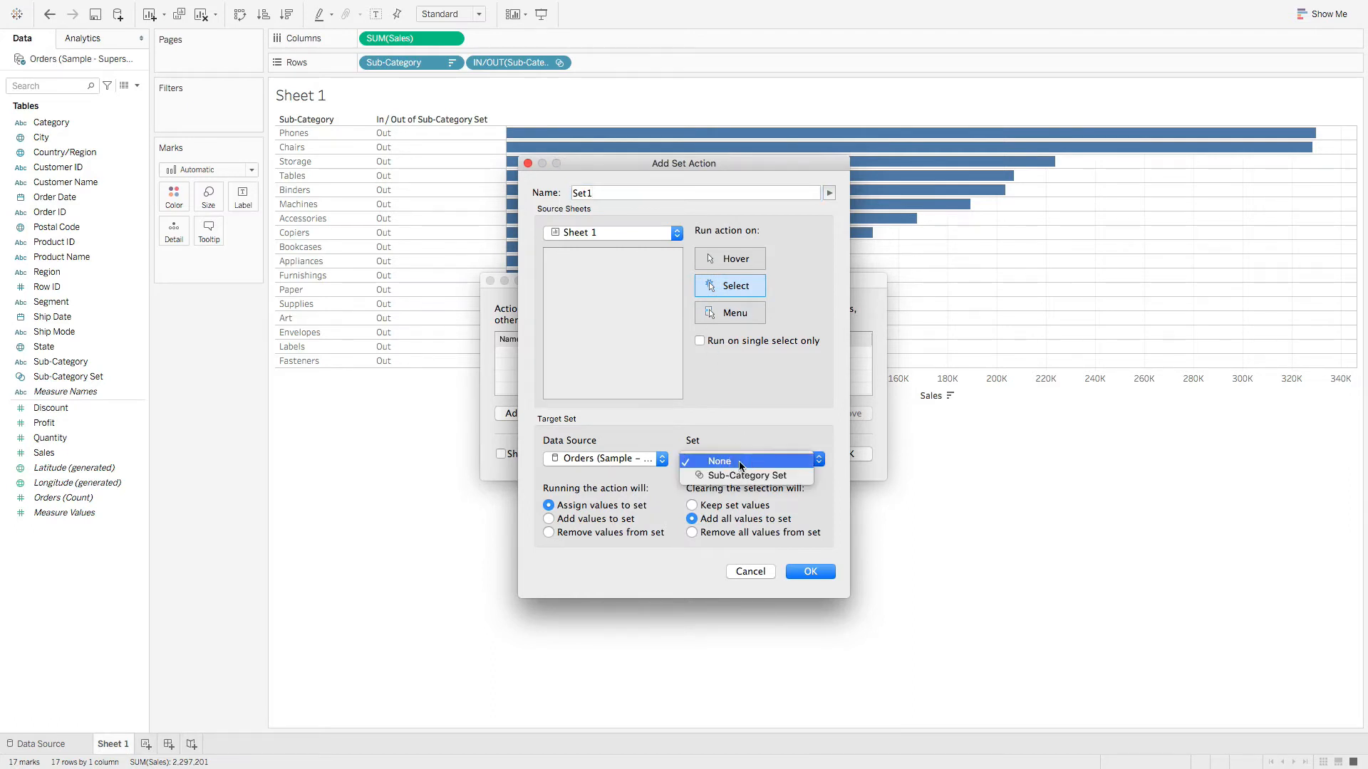
left_click(765, 477)
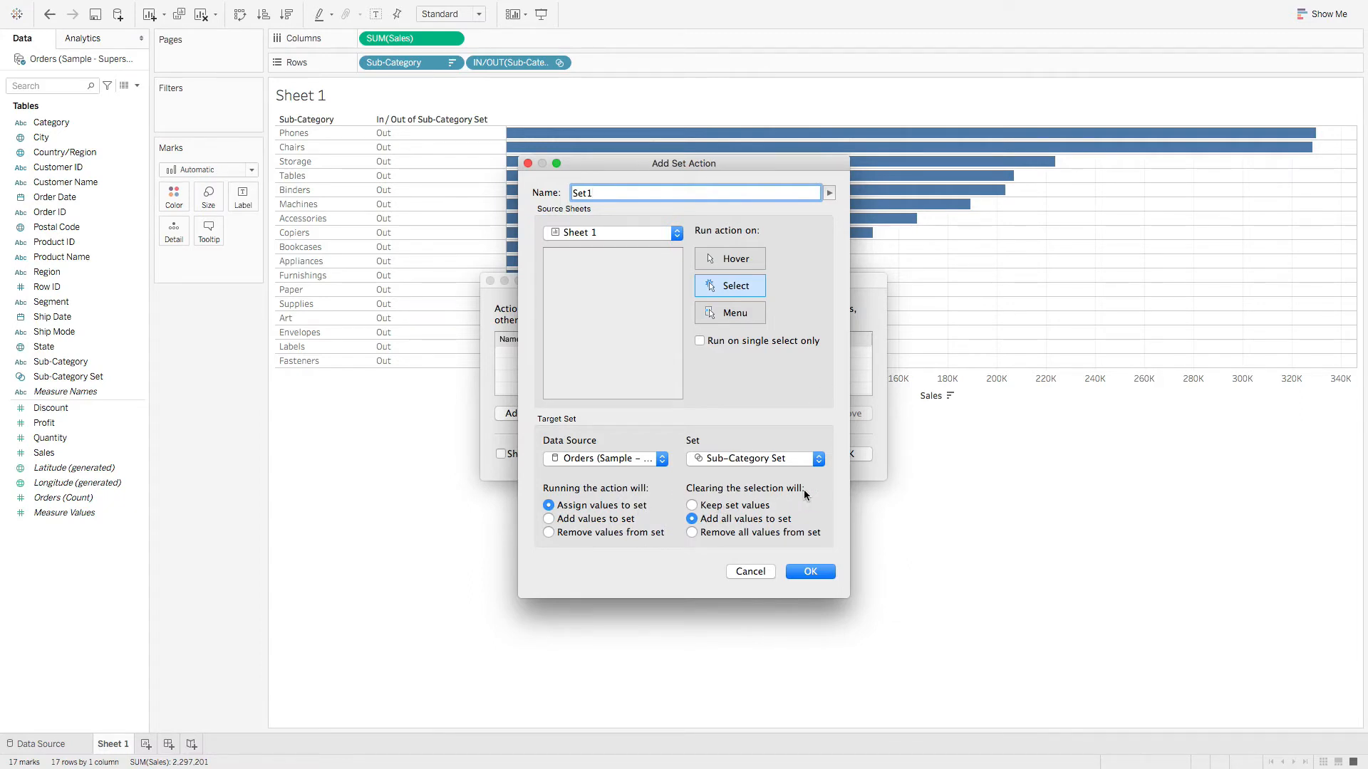
left_click(692, 533)
left_click(810, 572)
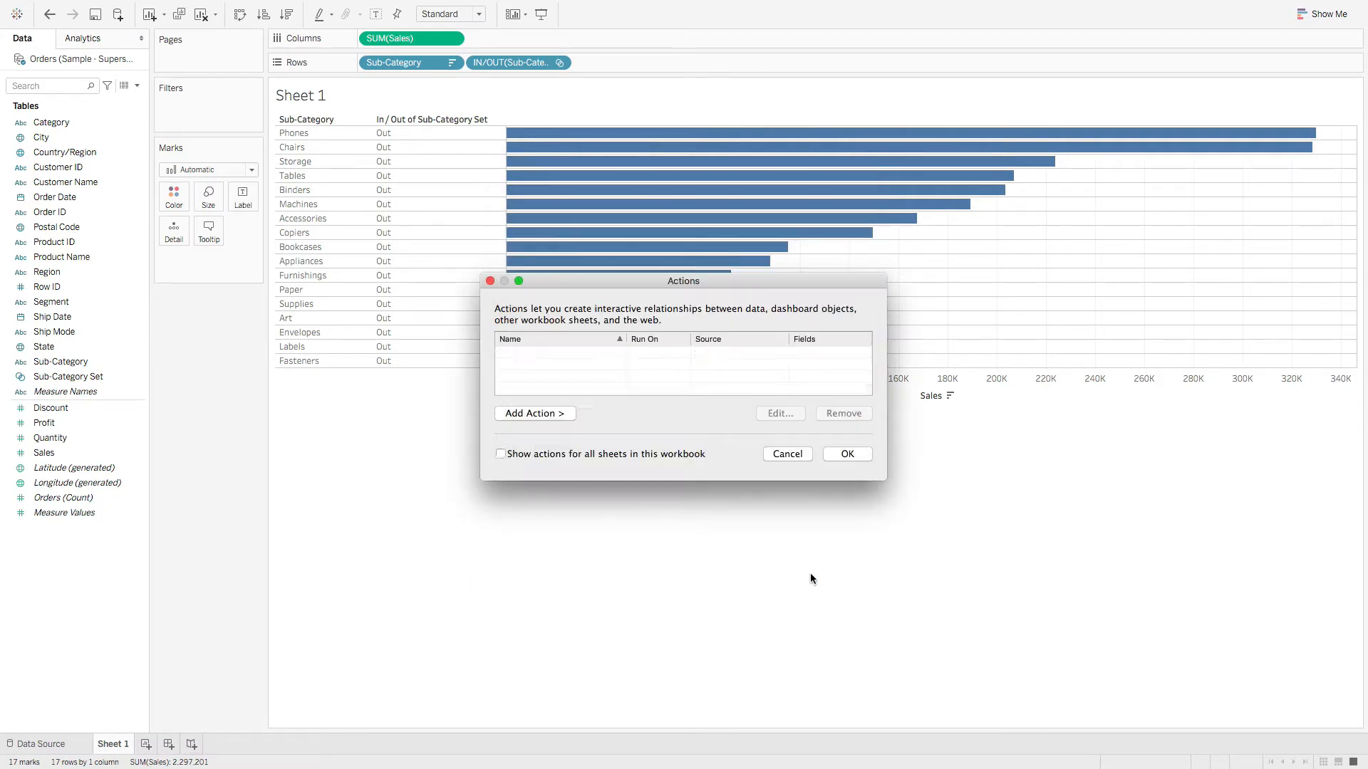
left_click(857, 454)
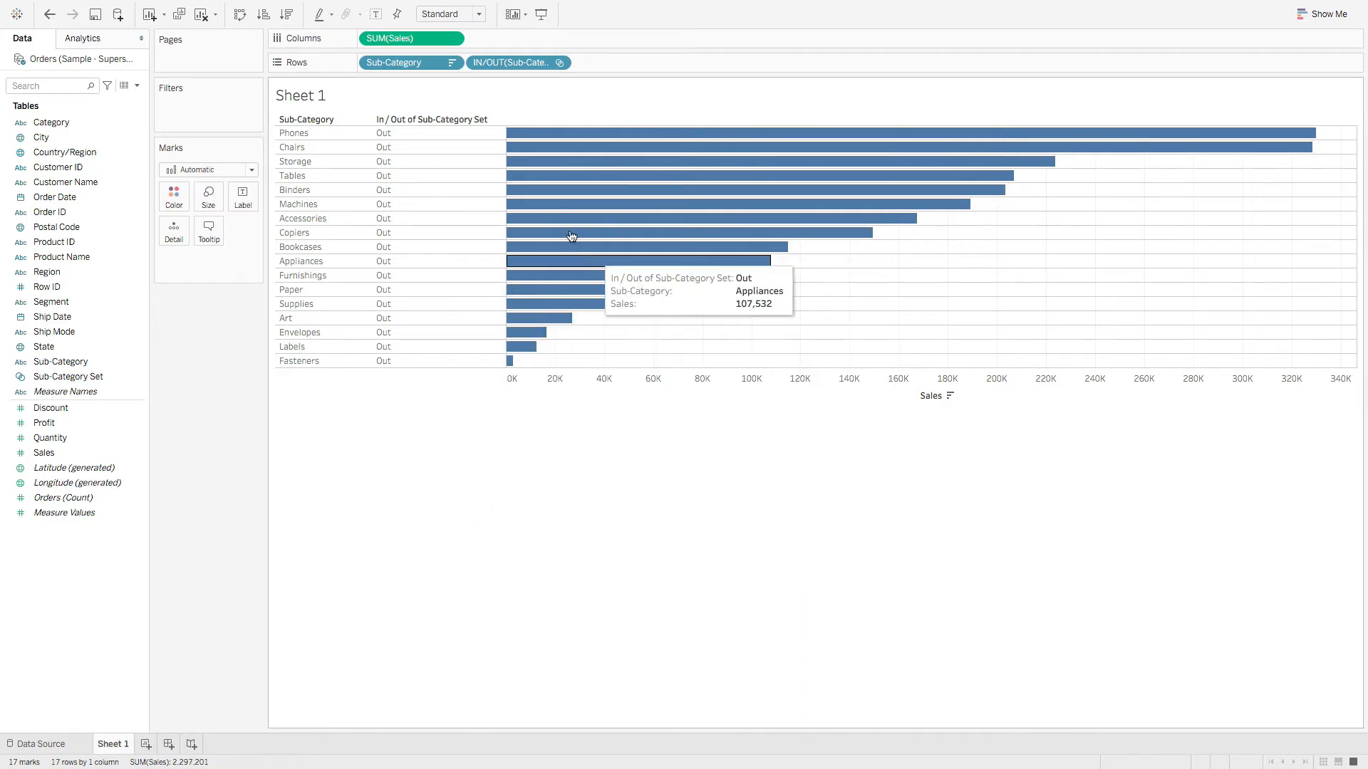
- Test the set action by selecting the Tables, Binders and Machines bars one after another and clearing the selection
left_click(537, 180)
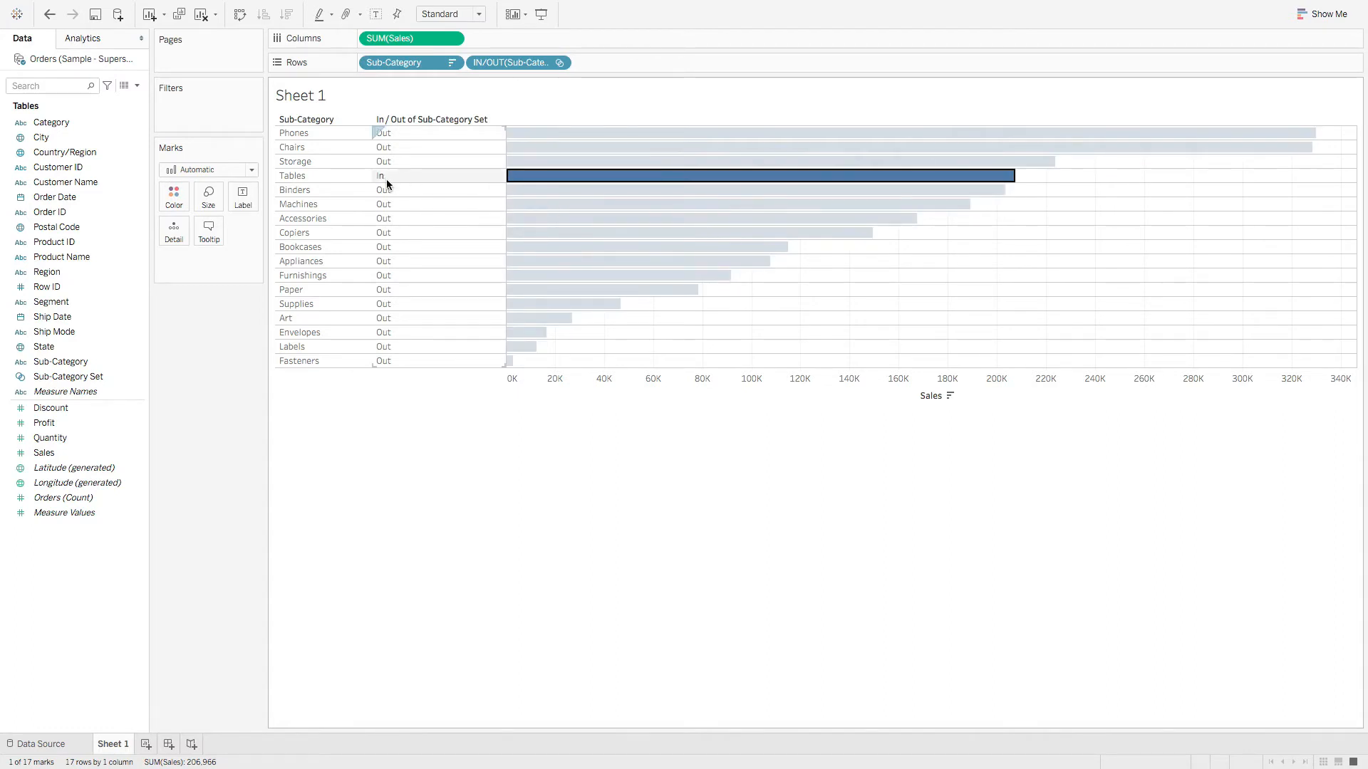
left_click(527, 193)
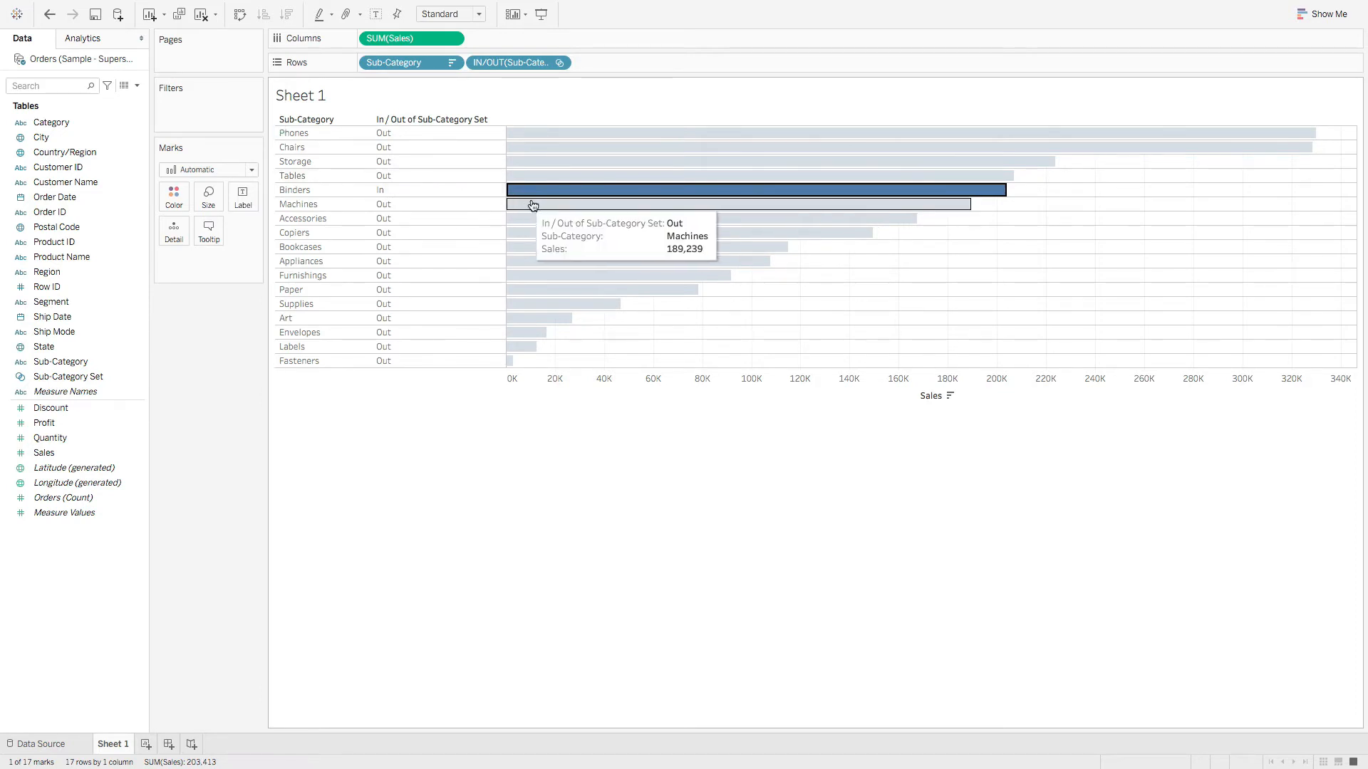
left_click(533, 206)
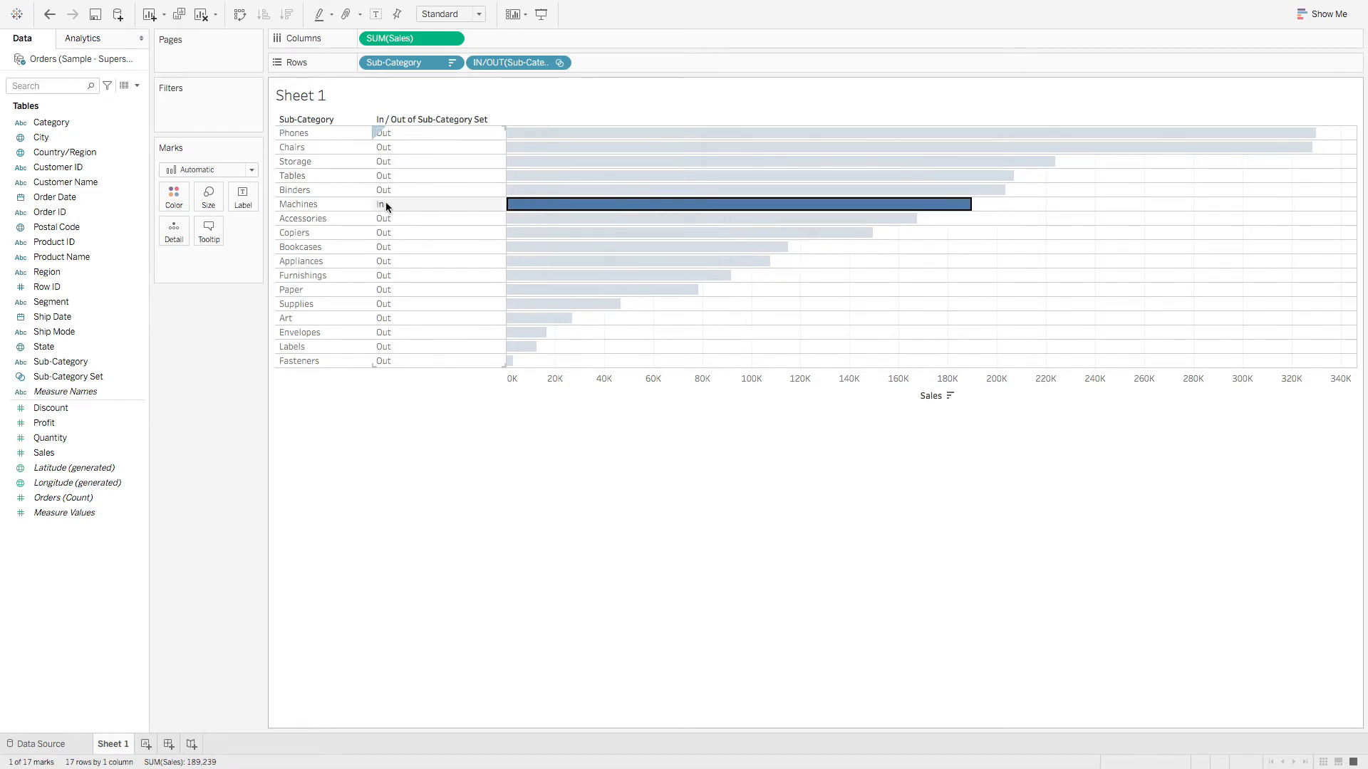
left_click(564, 206)
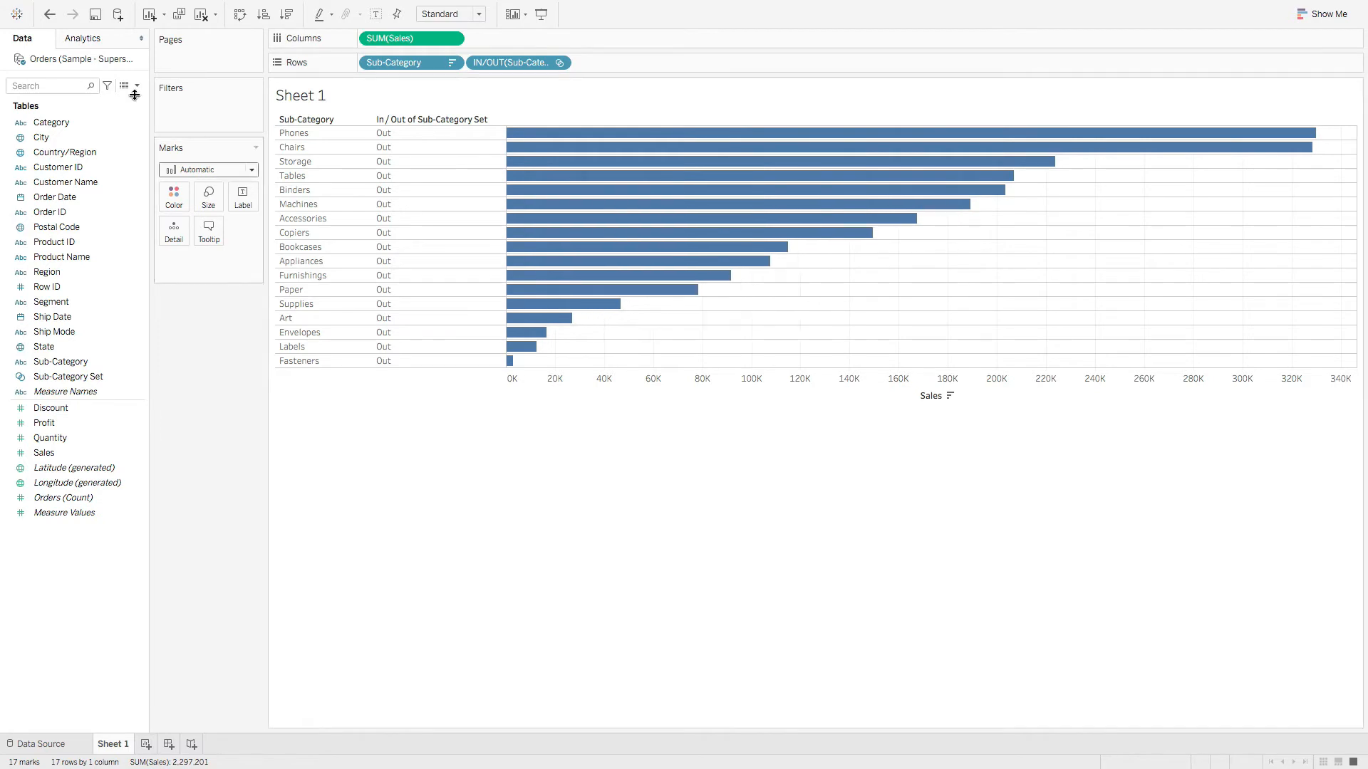
- Edit the Set1 action so running it adds values to the set and clearing the selection removes all values
left_click(211, 7)
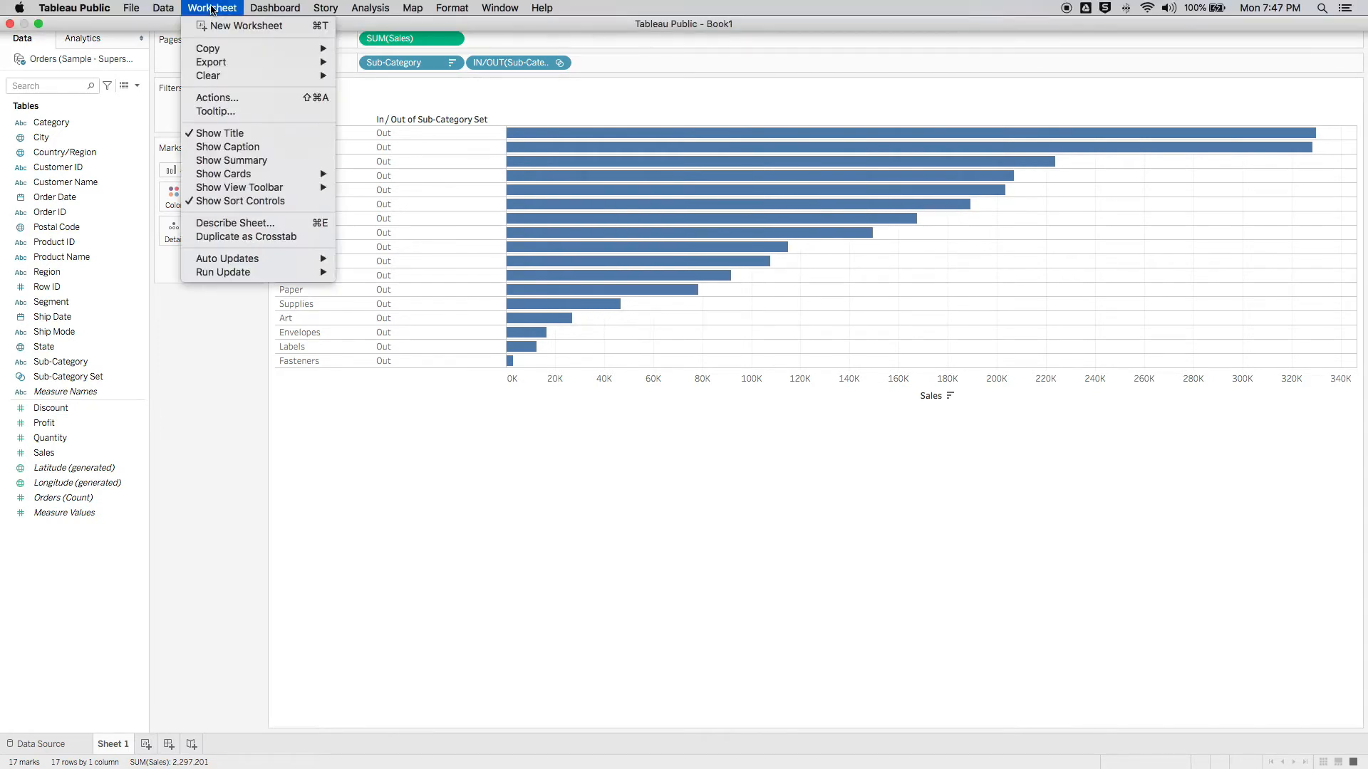
left_click(222, 98)
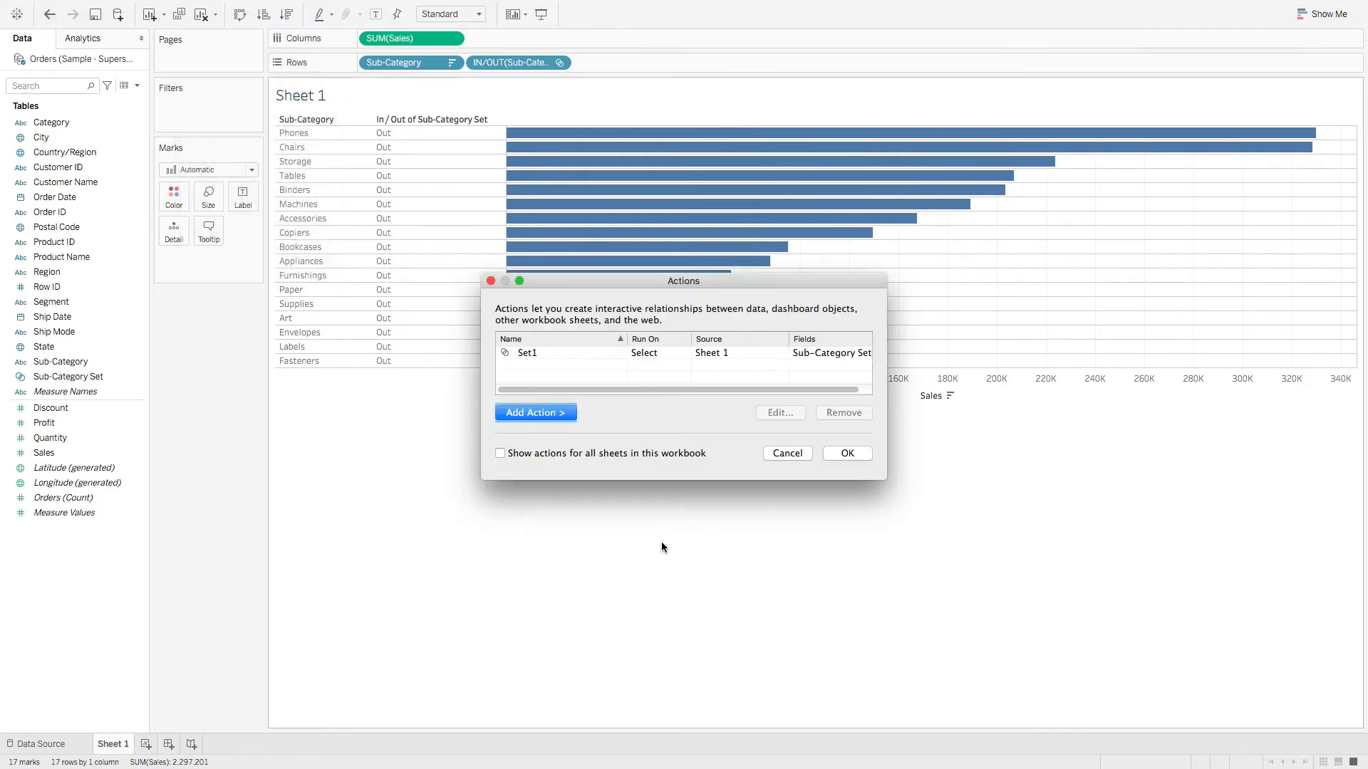
left_click(535, 354)
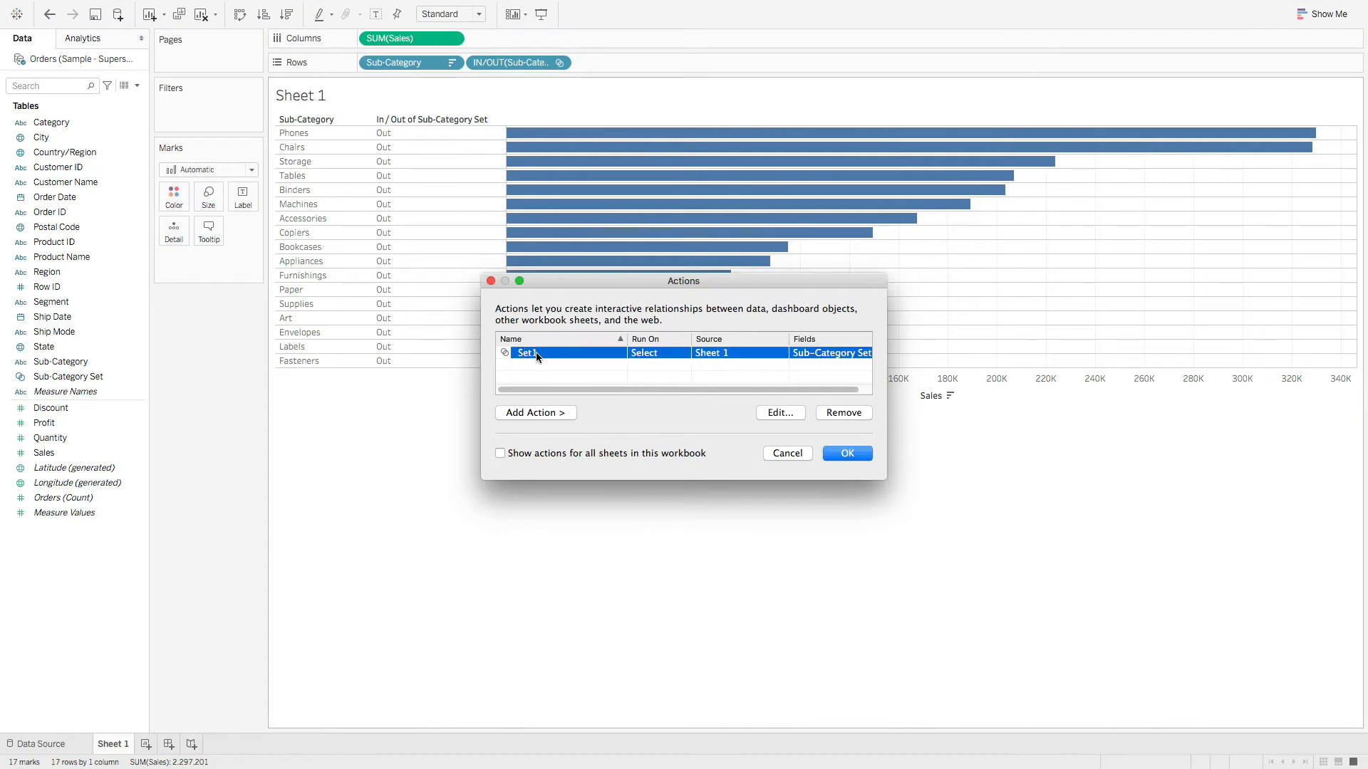
left_click(778, 413)
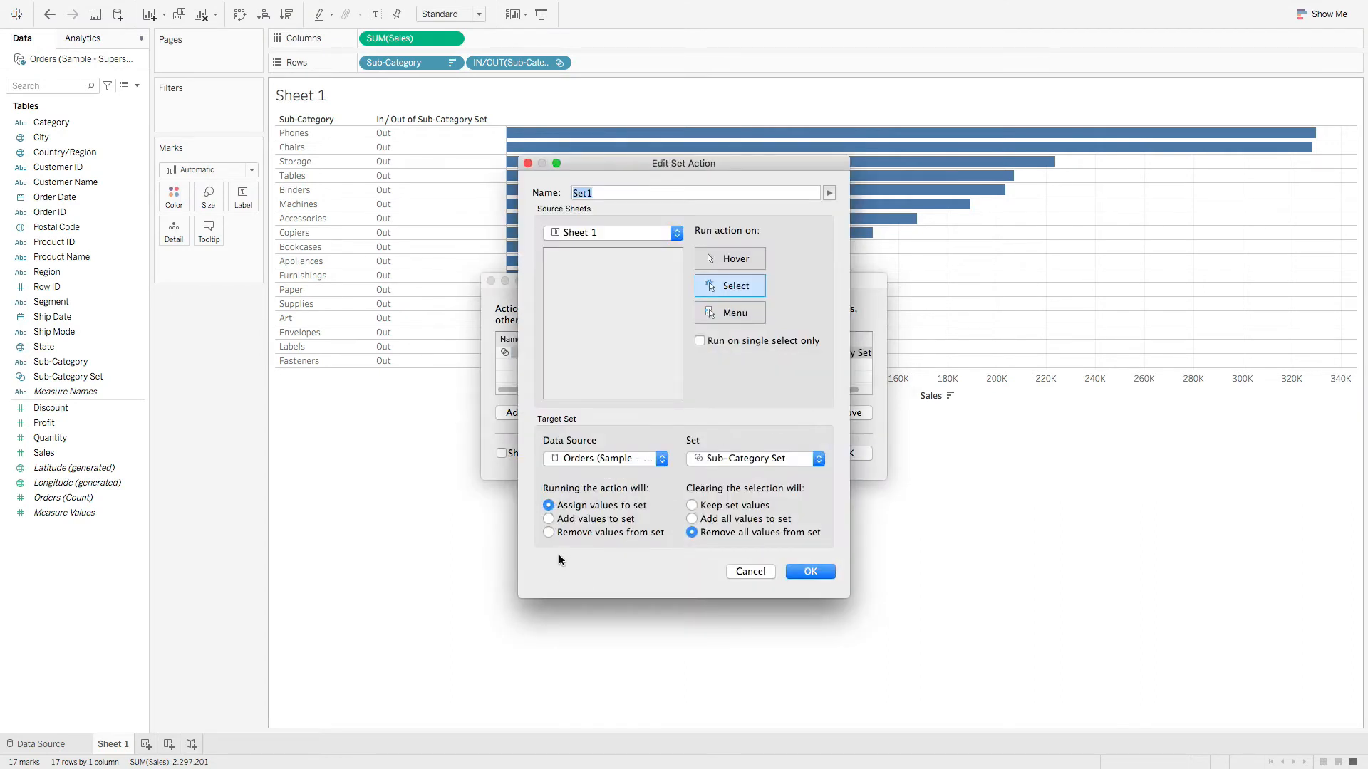
left_click(548, 519)
left_click(691, 505)
left_click(691, 533)
left_click(810, 573)
left_click(847, 455)
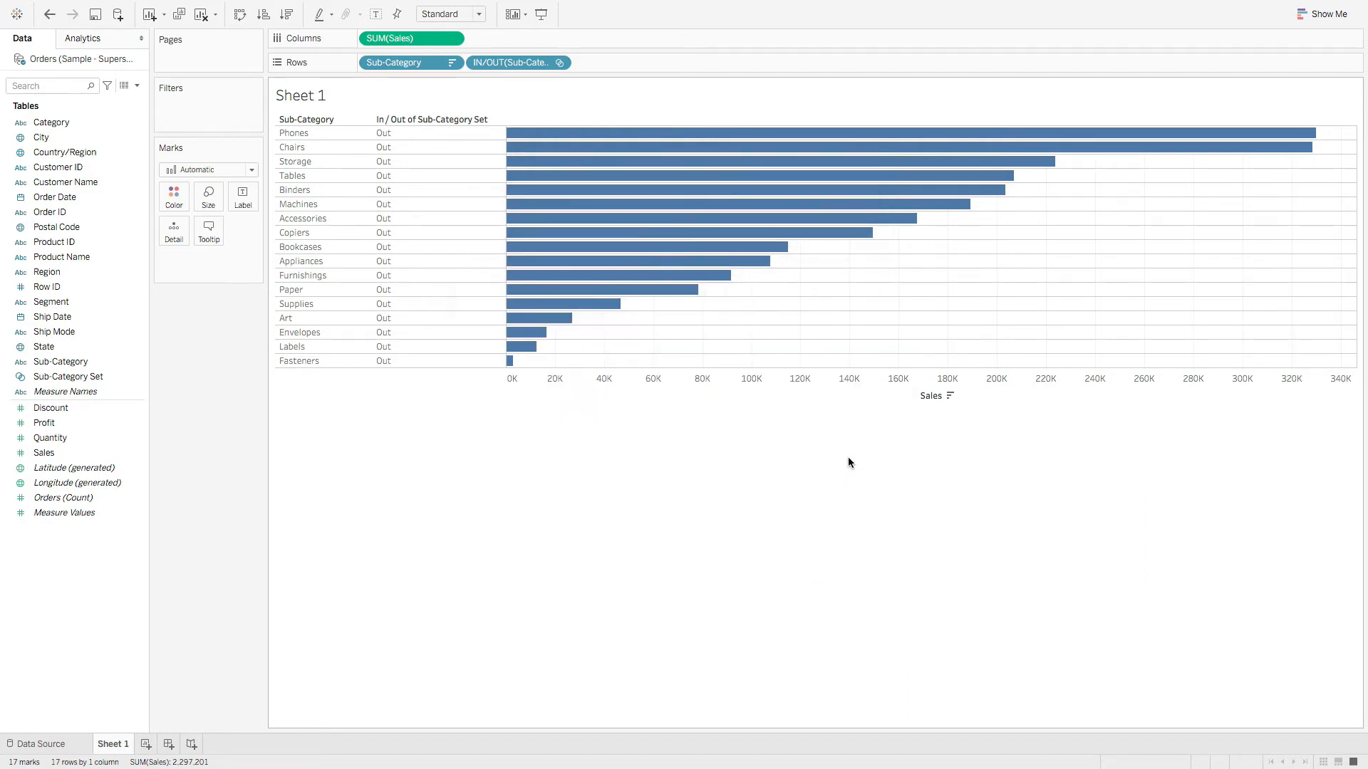
- Test the edited action by selecting the Tables, Binders, Machines, Accessories, Copiers and Bookcases bars in turn
left_click(525, 180)
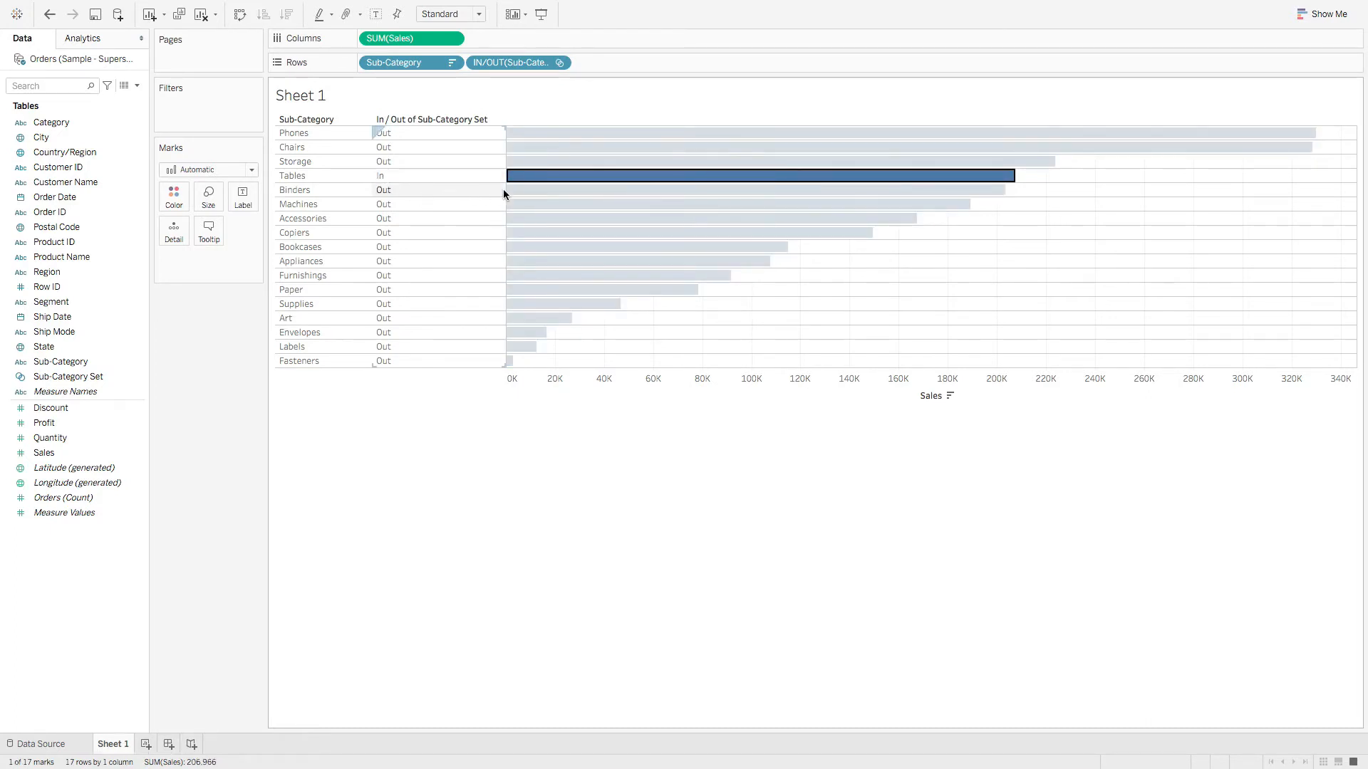
left_click(518, 190)
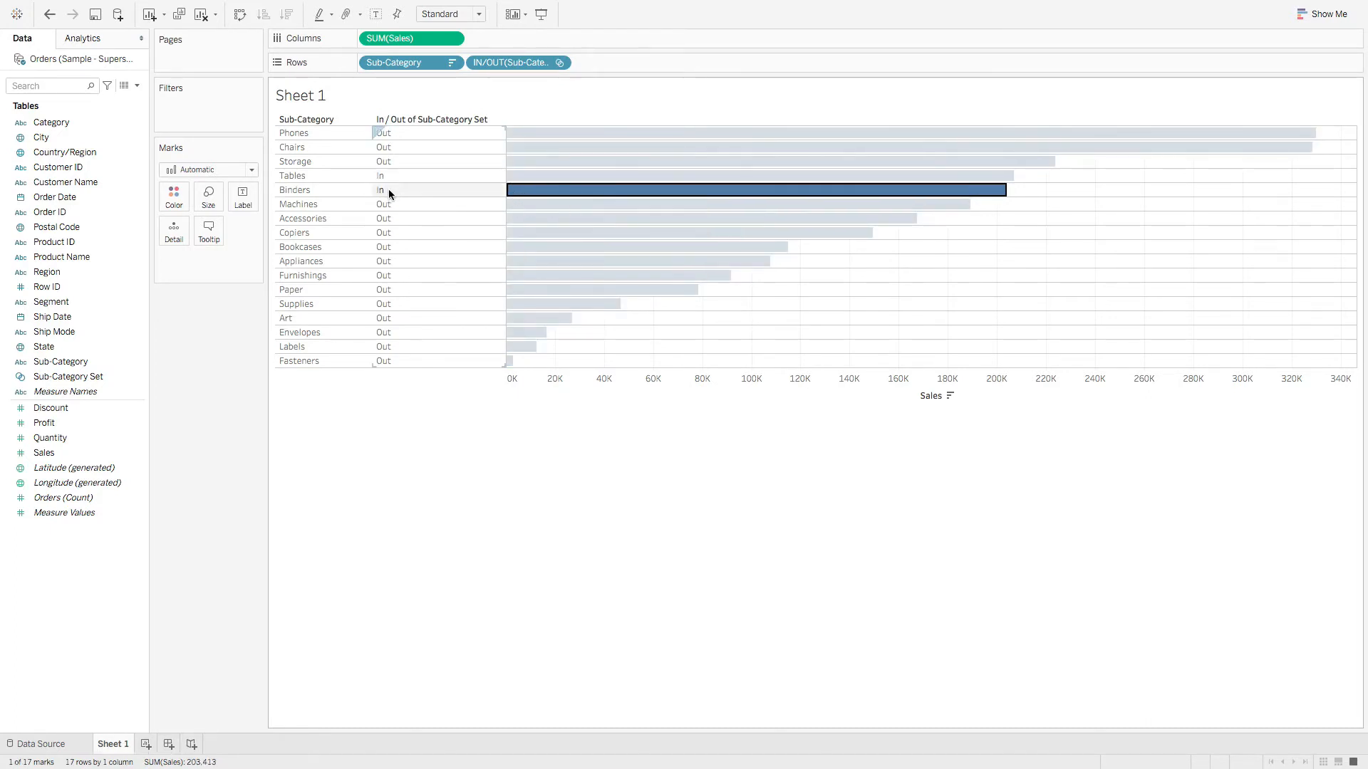
left_click(521, 206)
left_click(520, 220)
left_click(522, 239)
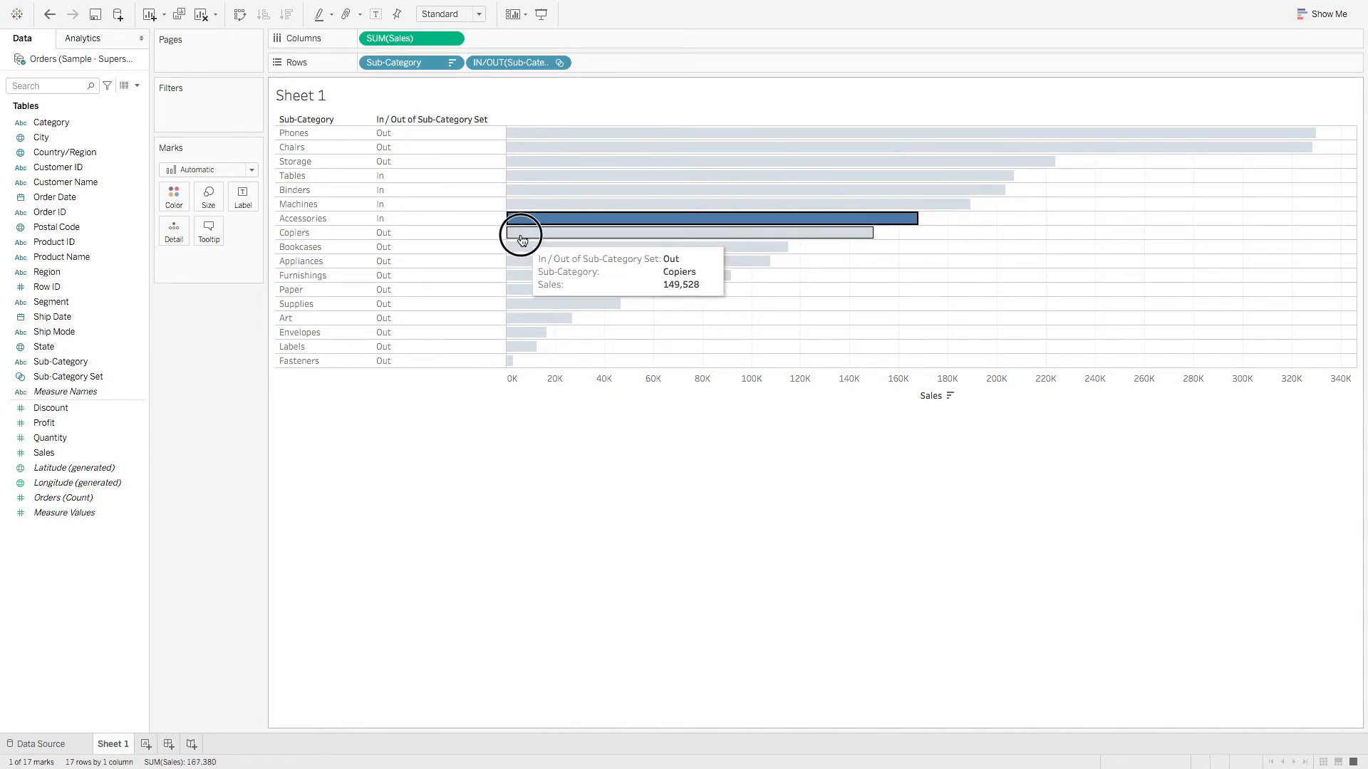
left_click(524, 248)
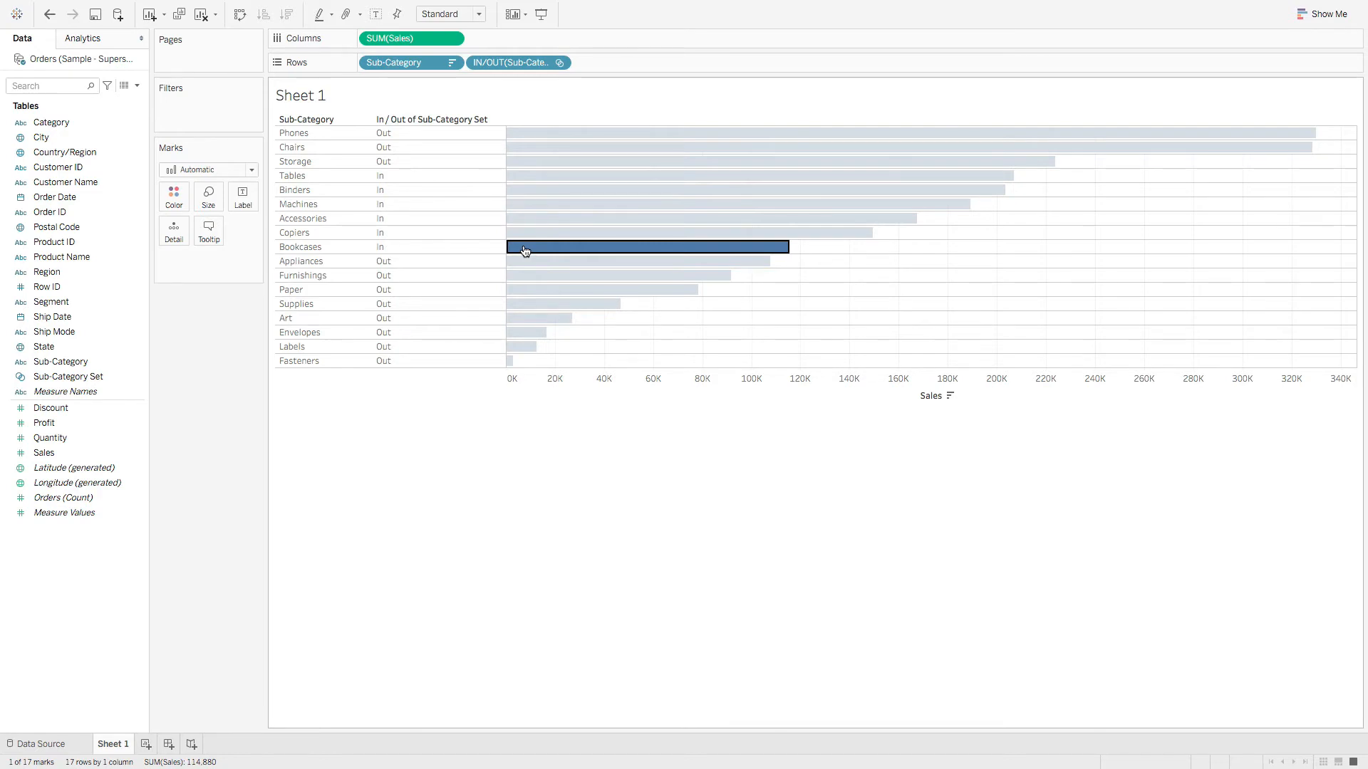
mouse_move(528, 309)
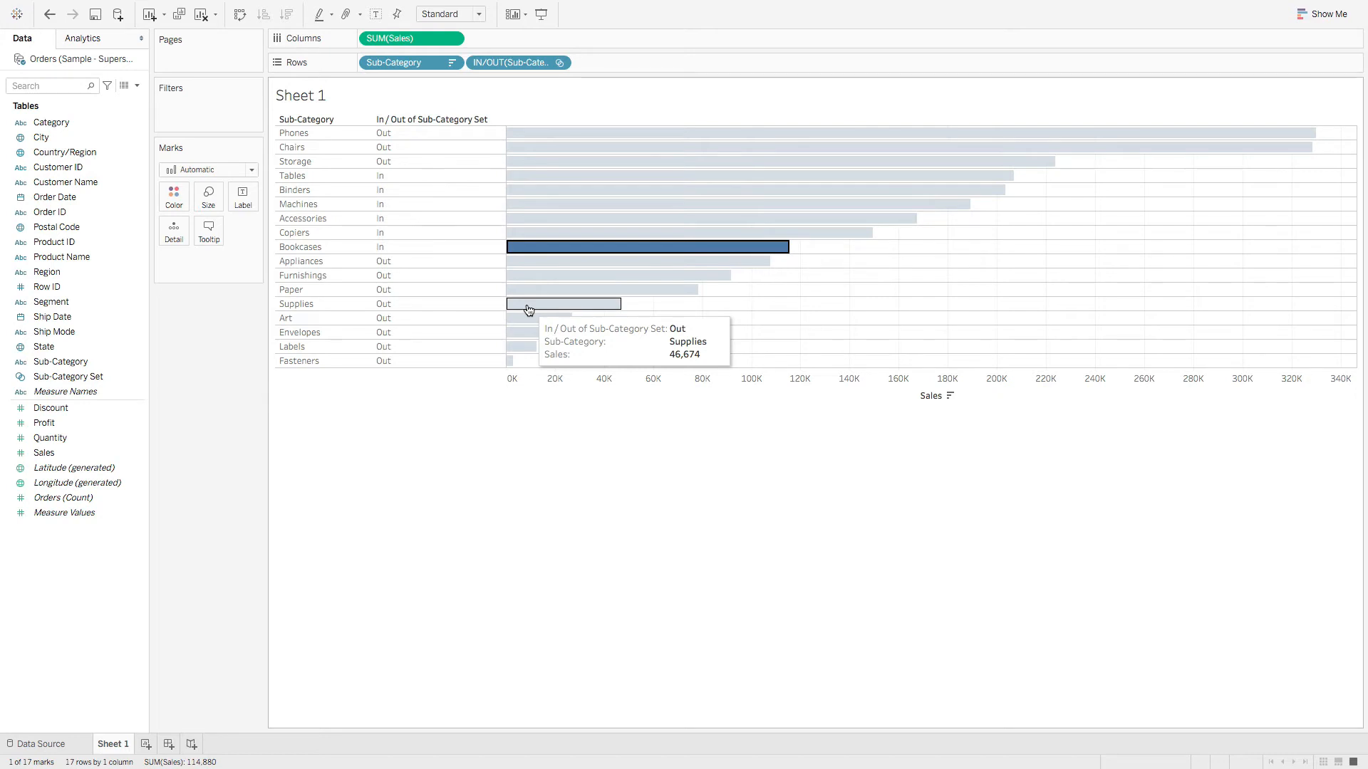
- Clear Sheet 1 and remove the Set1 action from the worksheet's actions
left_click(200, 14)
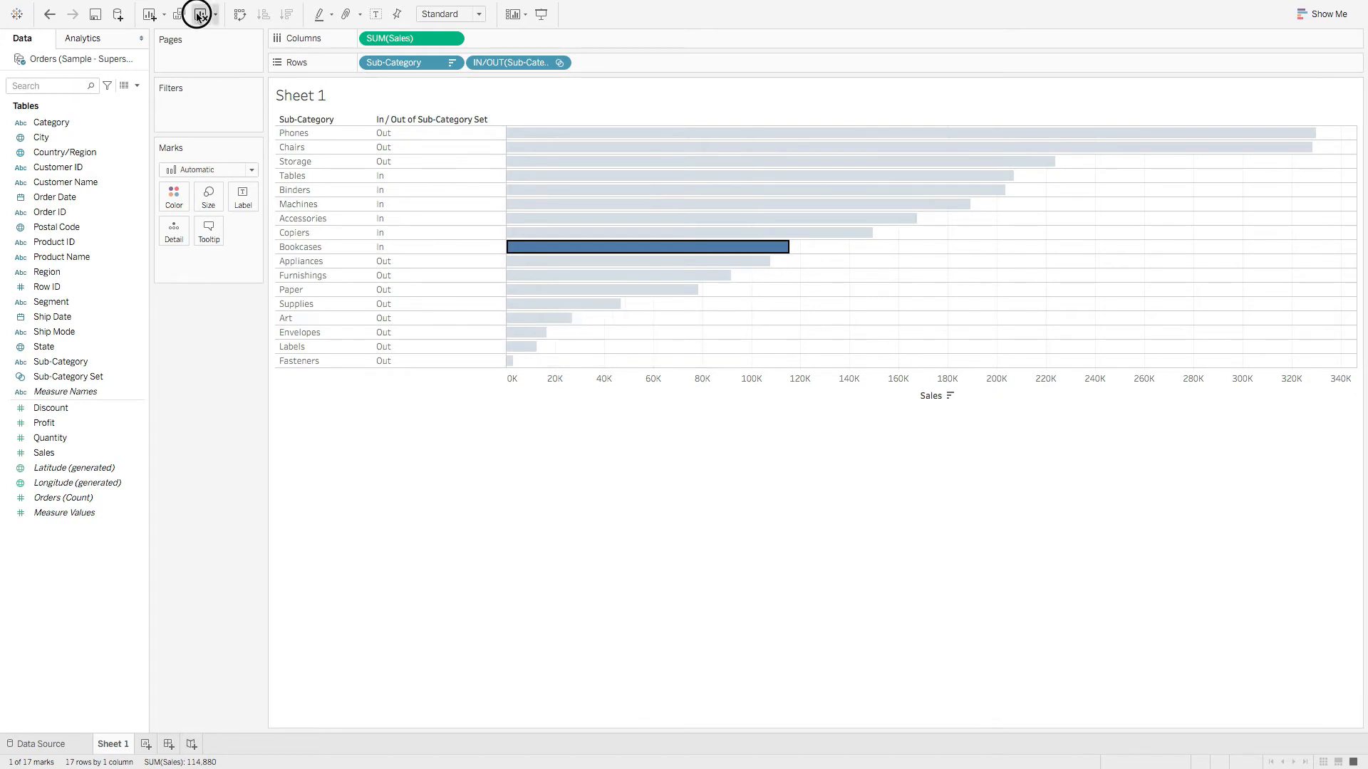
left_click(212, 8)
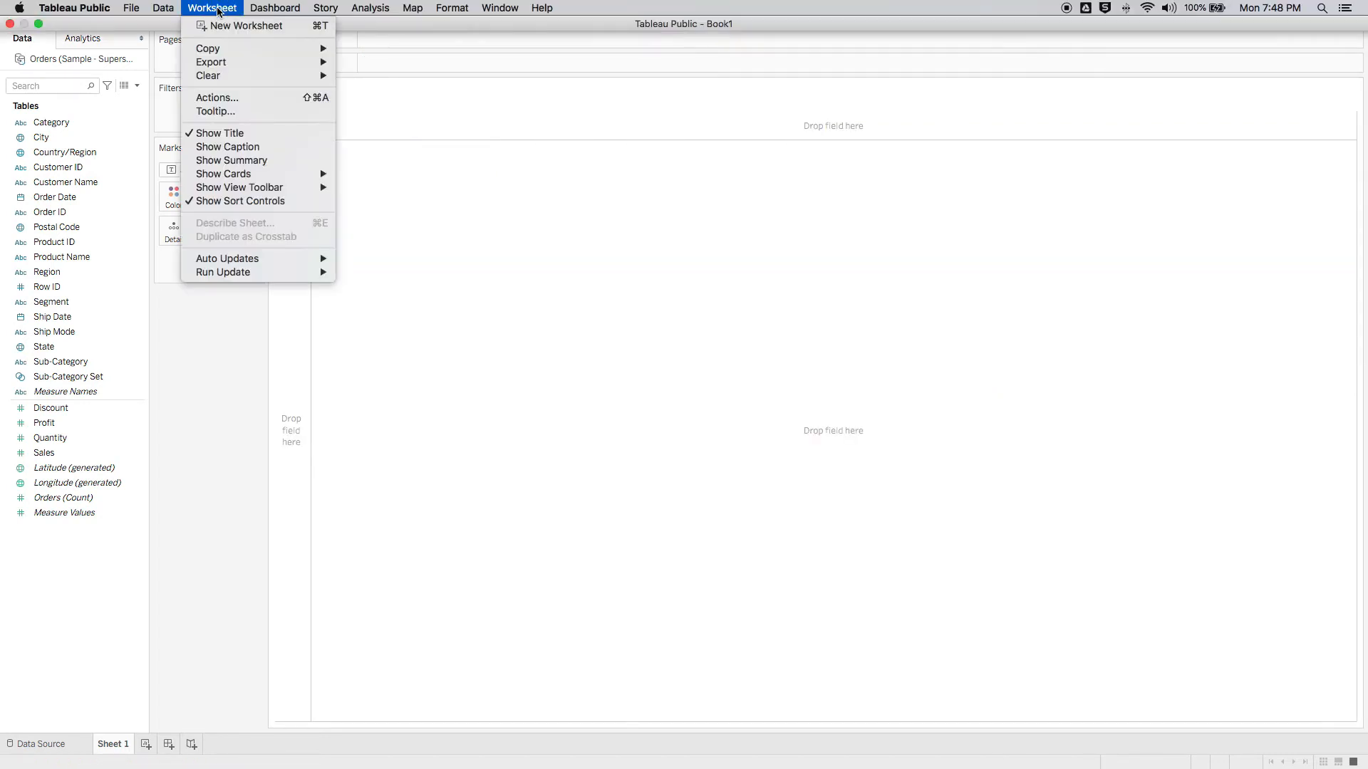
left_click(240, 100)
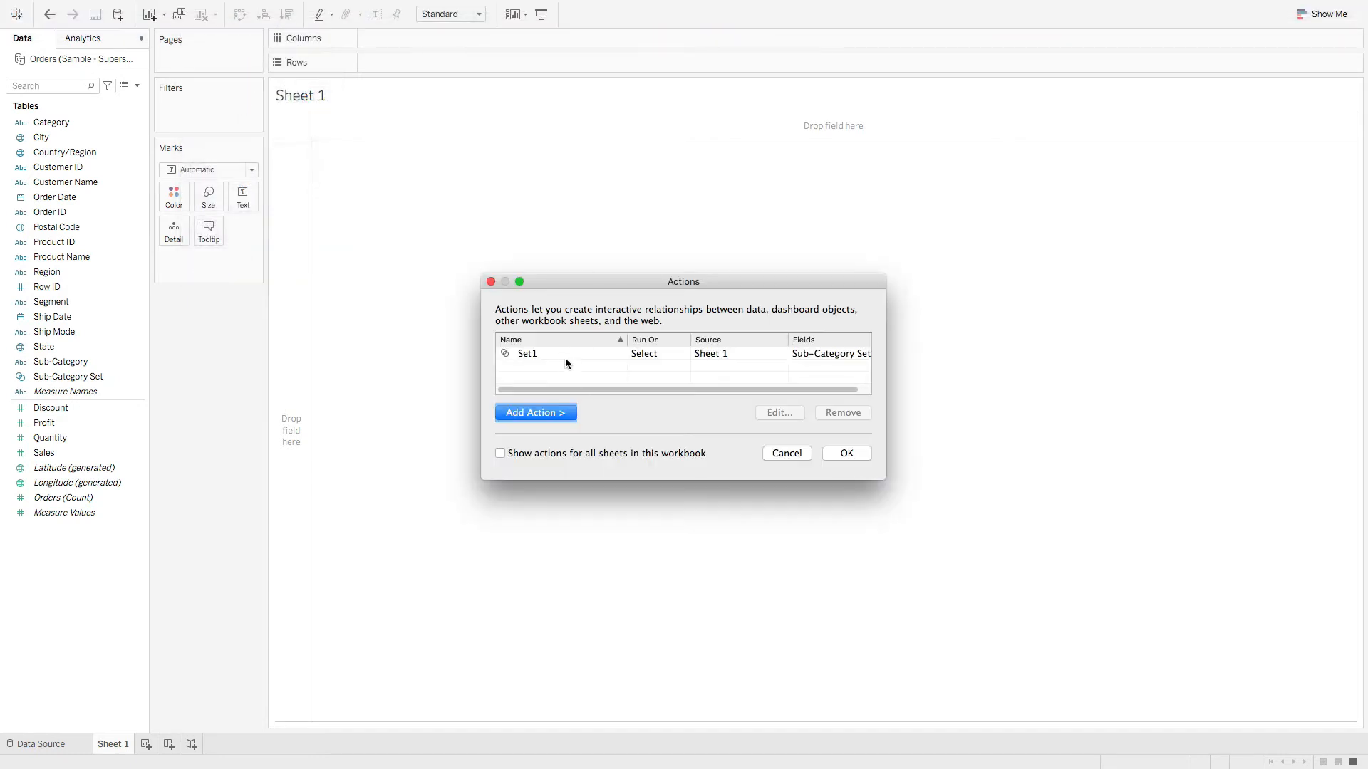
left_click(568, 357)
left_click(843, 413)
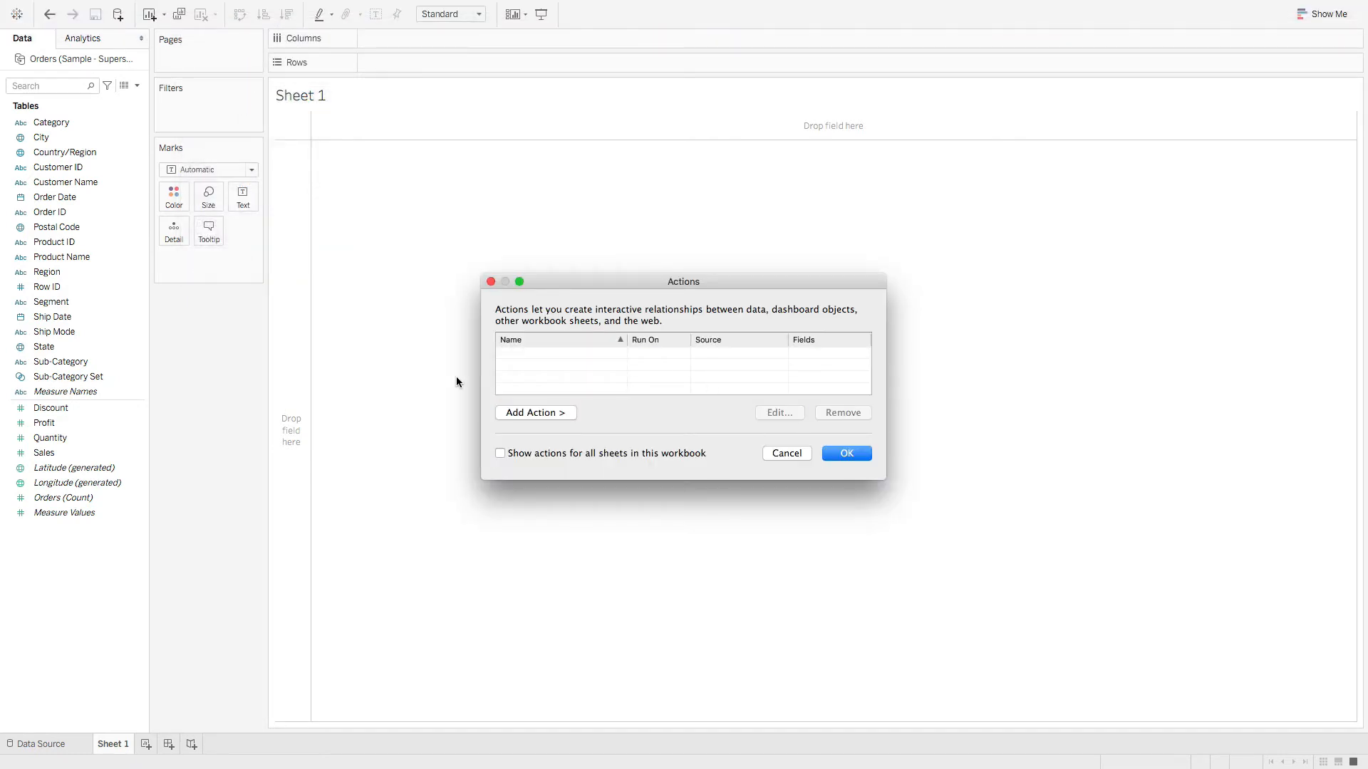
left_click(868, 455)
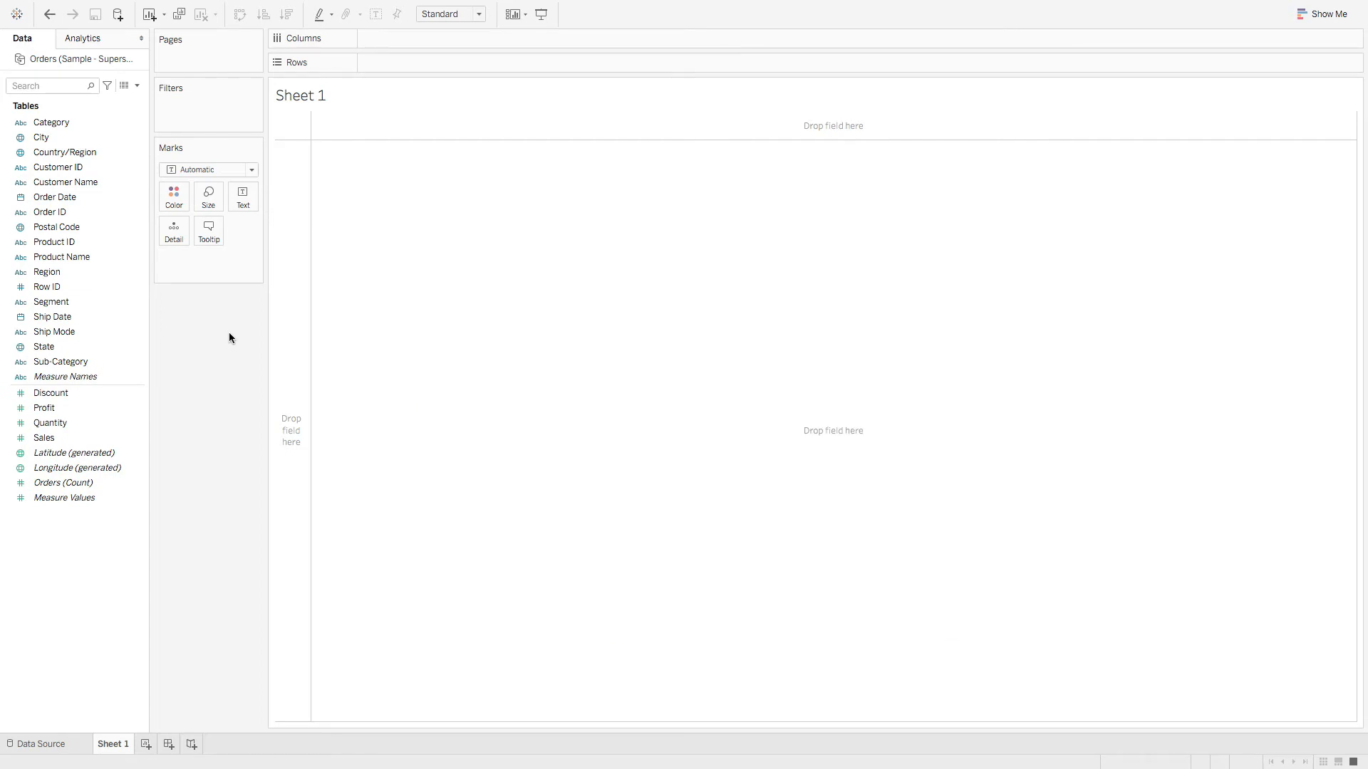
- Create a hierarchy from the Category and Sub-Category fields, keeping the name Category, Sub-Category
left_click(92, 360)
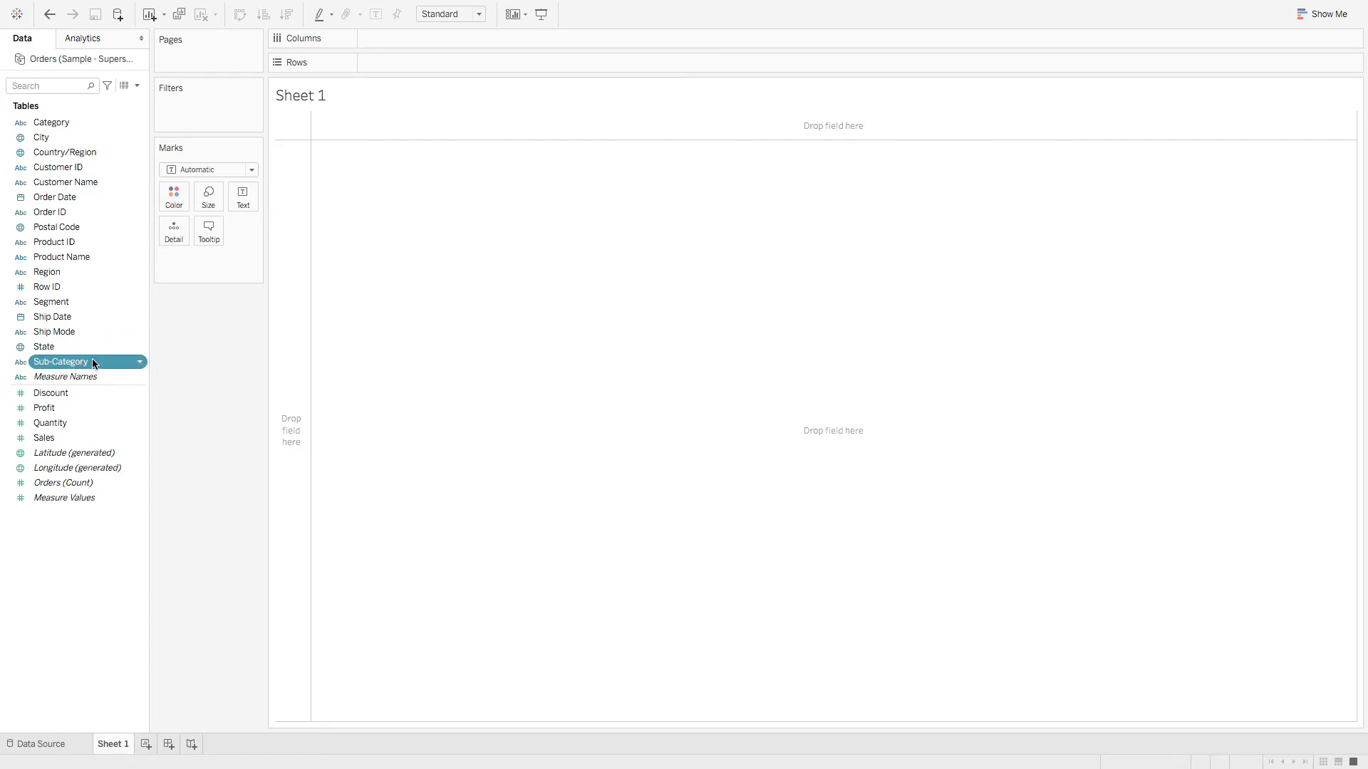
left_click(75, 123, "ctrl")
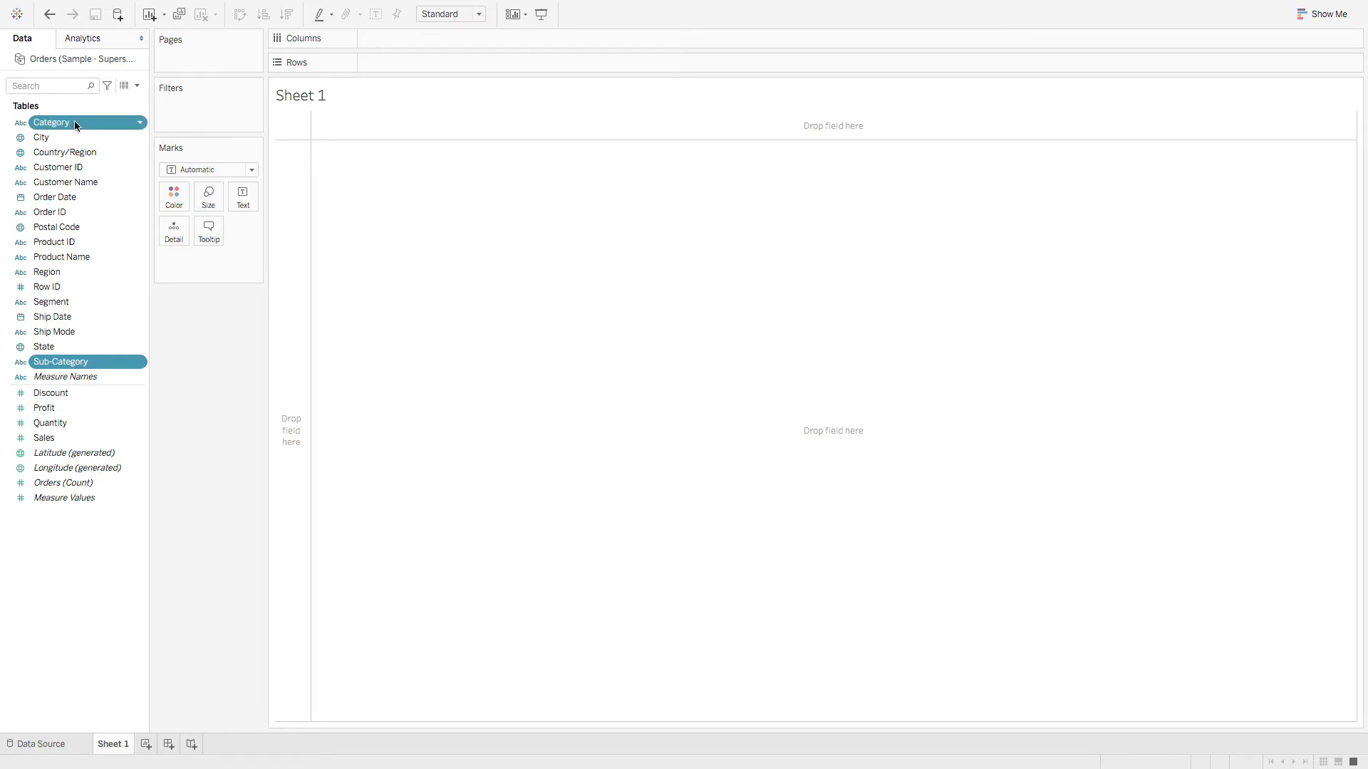
right_click(105, 122)
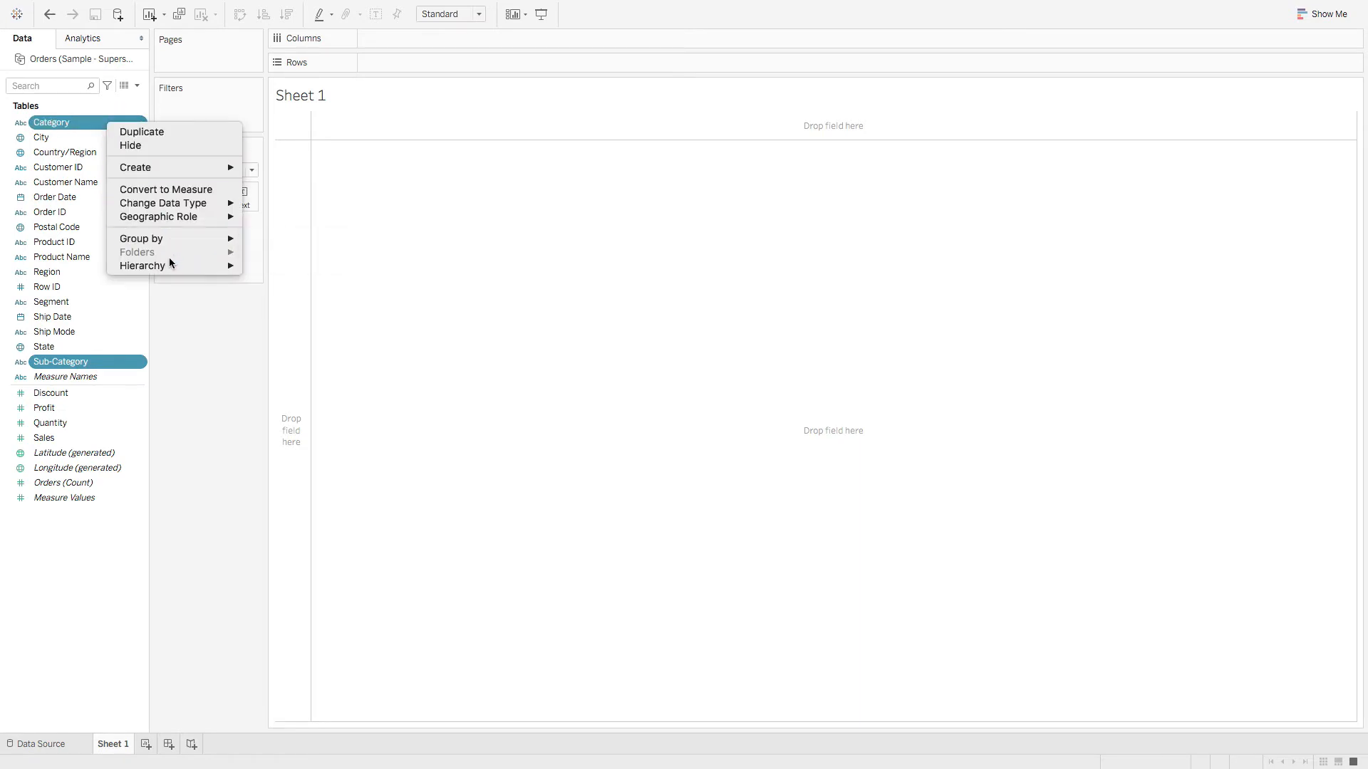
mouse_move(173, 264)
left_click(283, 271)
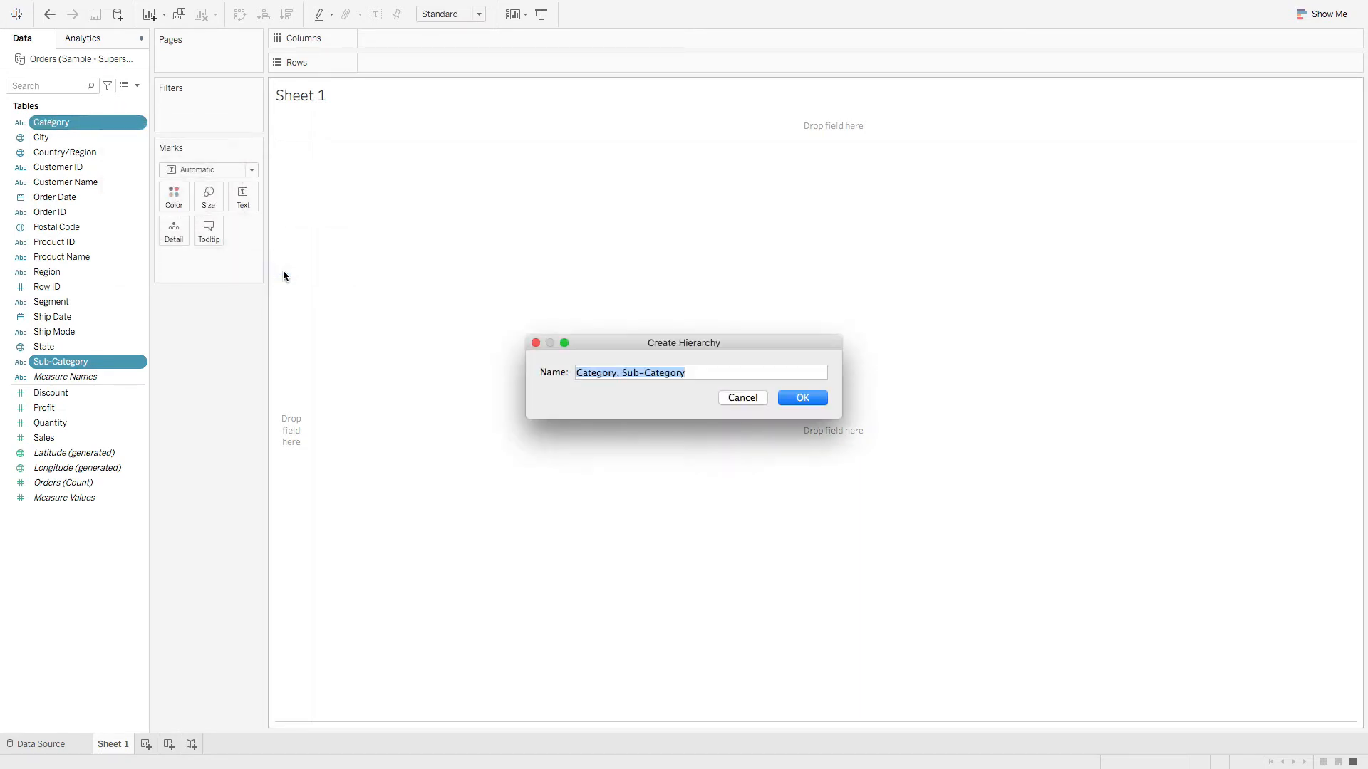
left_click(803, 397)
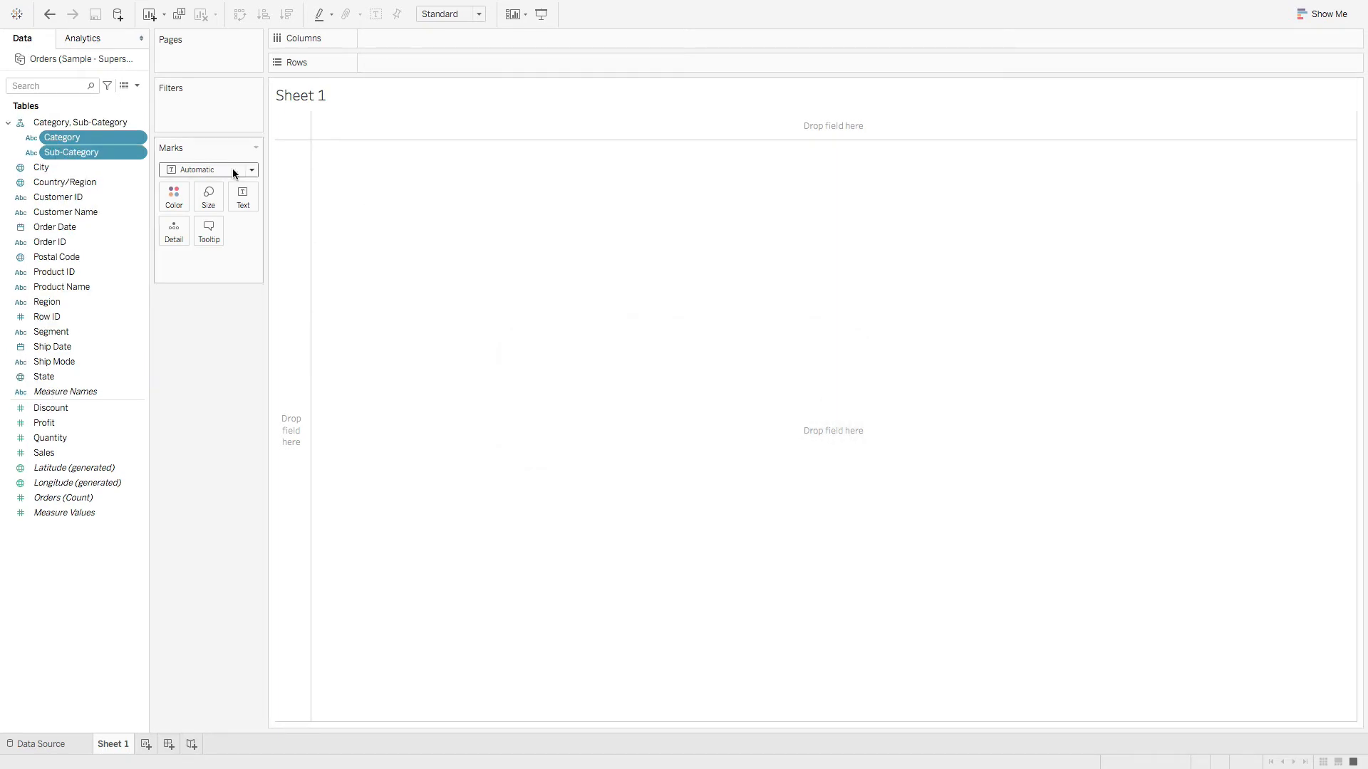
- Place the Category, Sub-Category hierarchy on Rows and try drilling it down and up, leaving it expanded to a fully readable Sub-Category column
left_click_drag(61, 122, 427, 62)
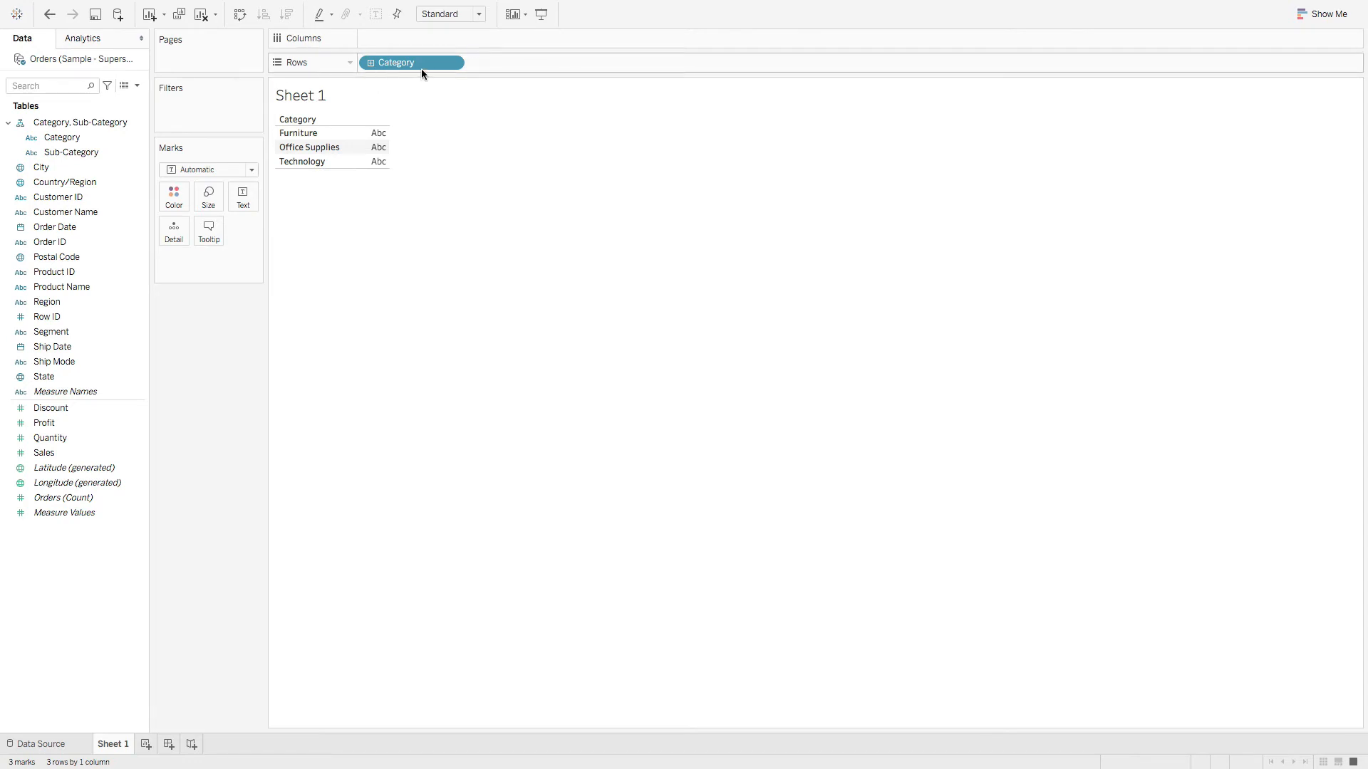
left_click(370, 63)
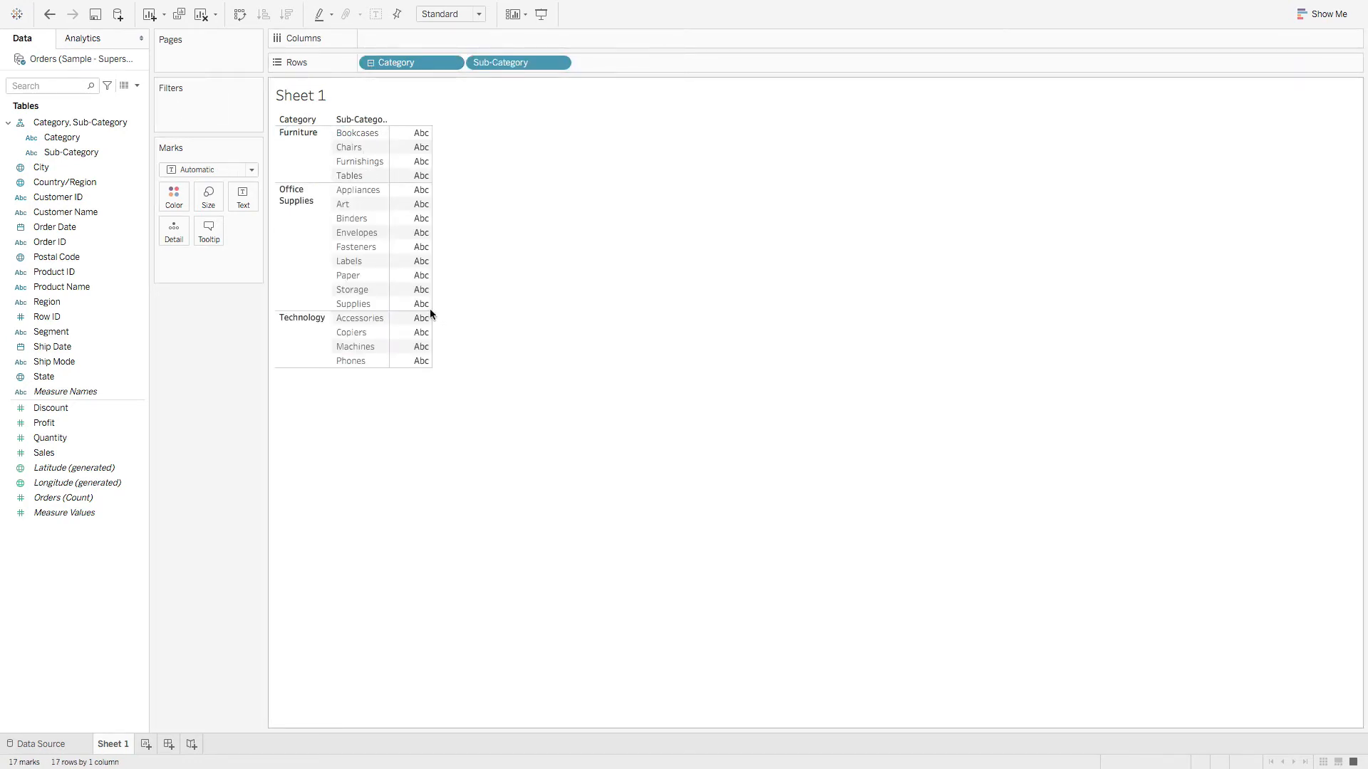
double_click(390, 287)
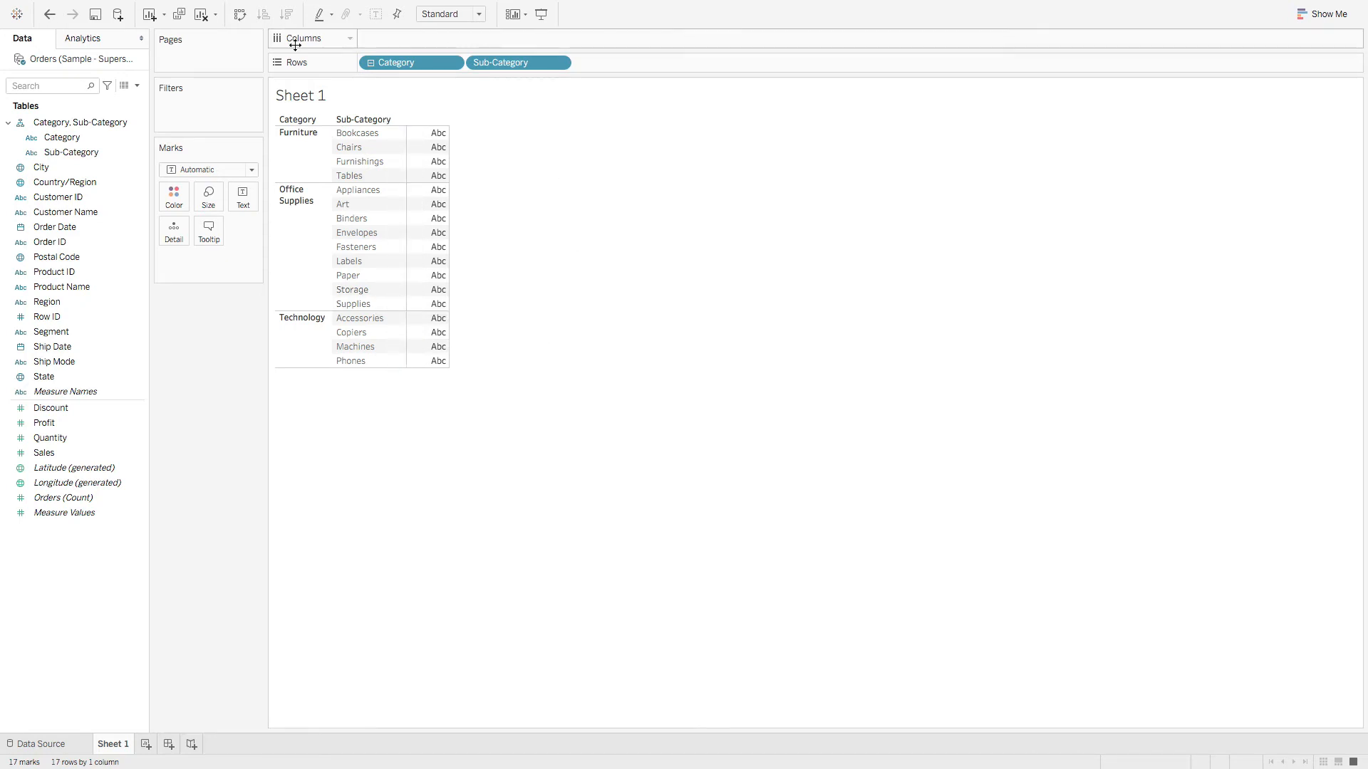
left_click(370, 63)
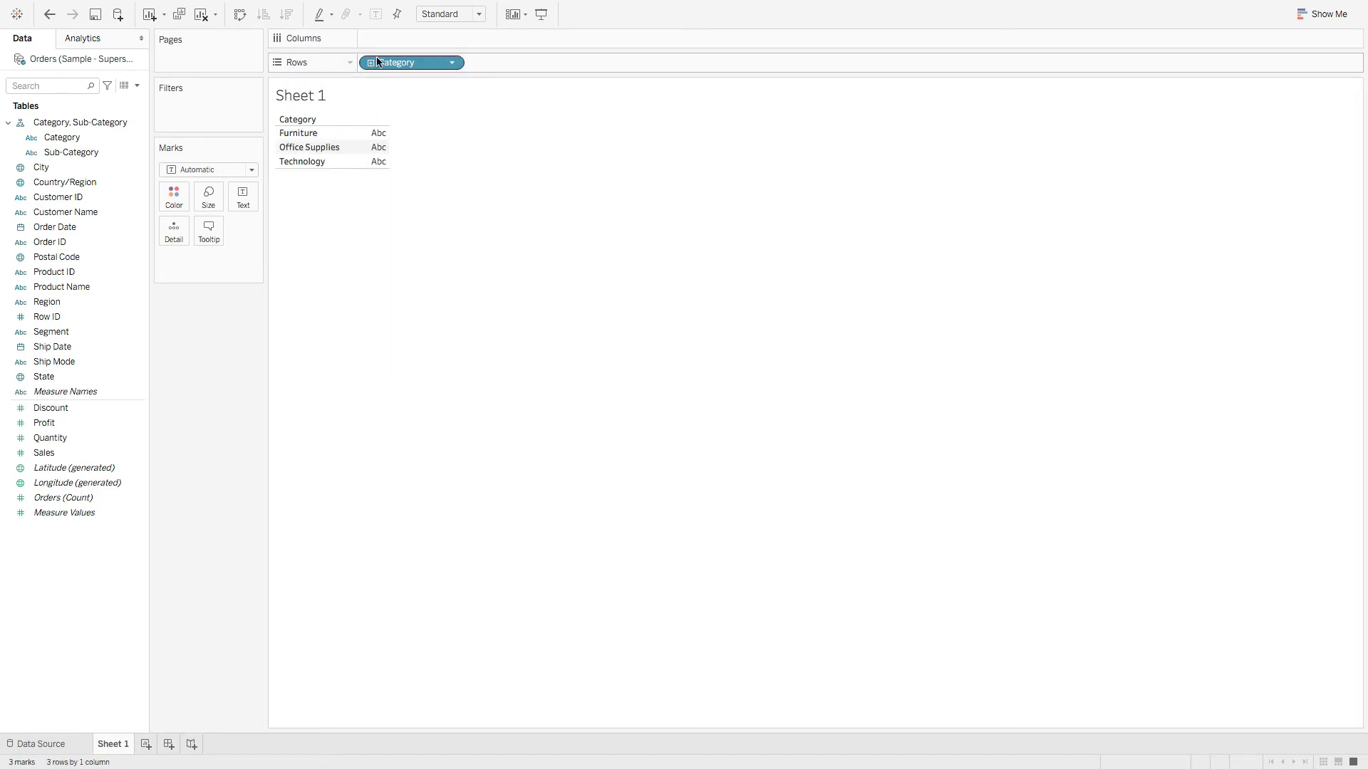
left_click(370, 63)
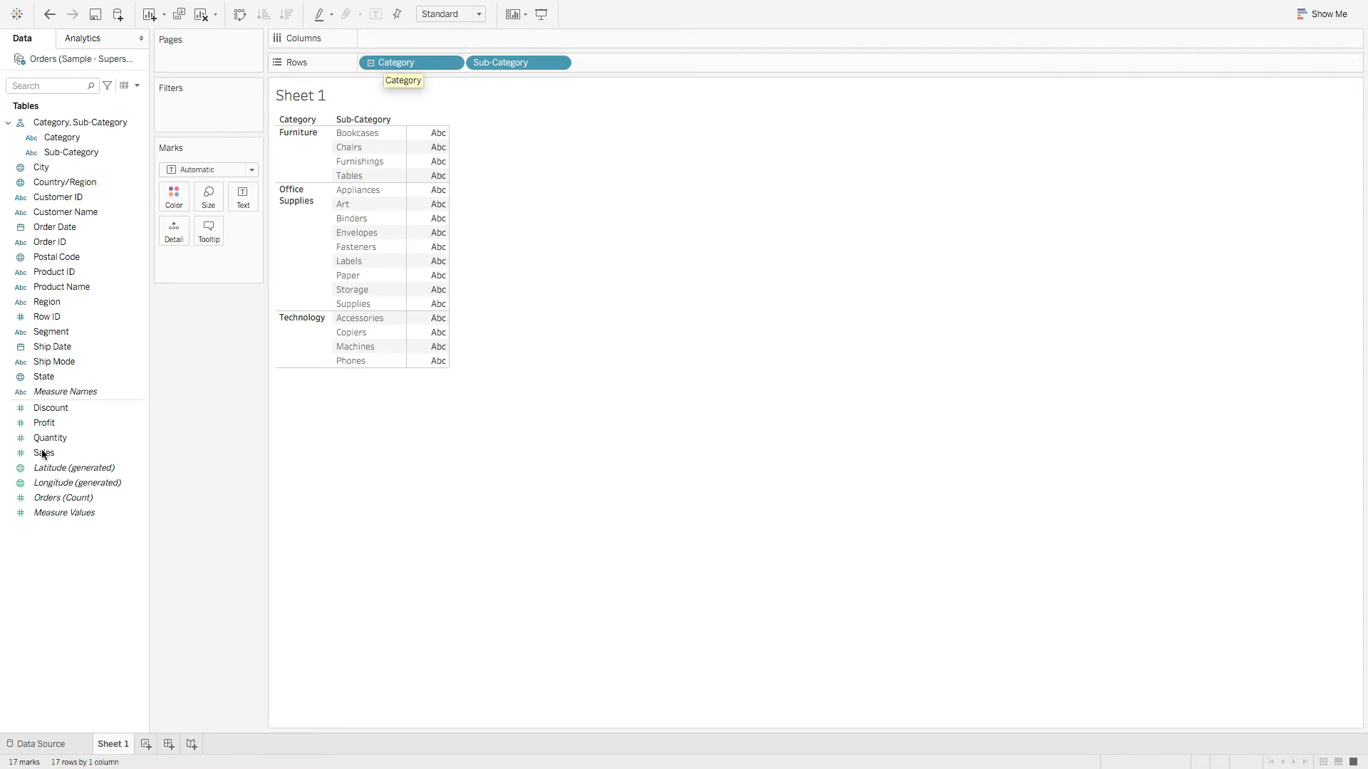
- Chart Profit as bars on Columns, and use Profit for both the mark labels and the mark color
left_click_drag(44, 423, 403, 47)
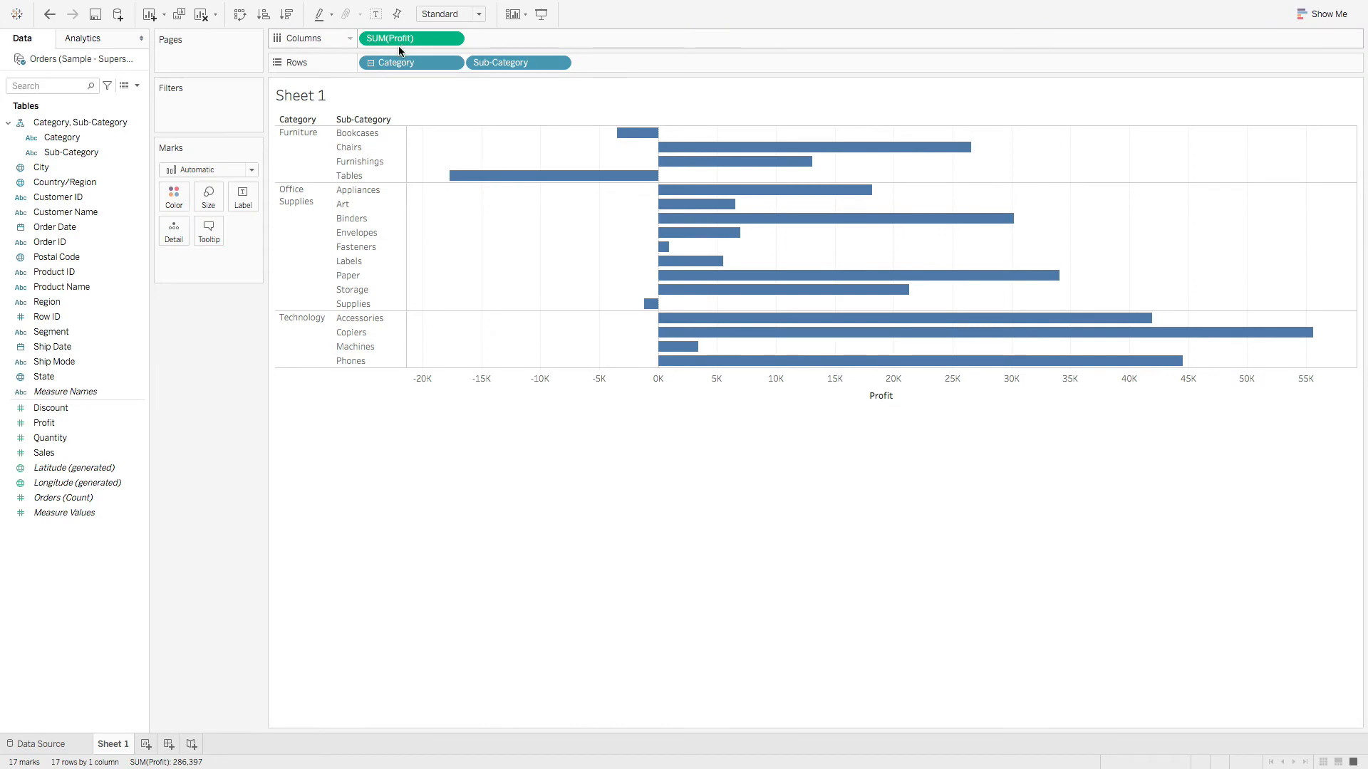
left_click_drag(397, 42, 243, 198)
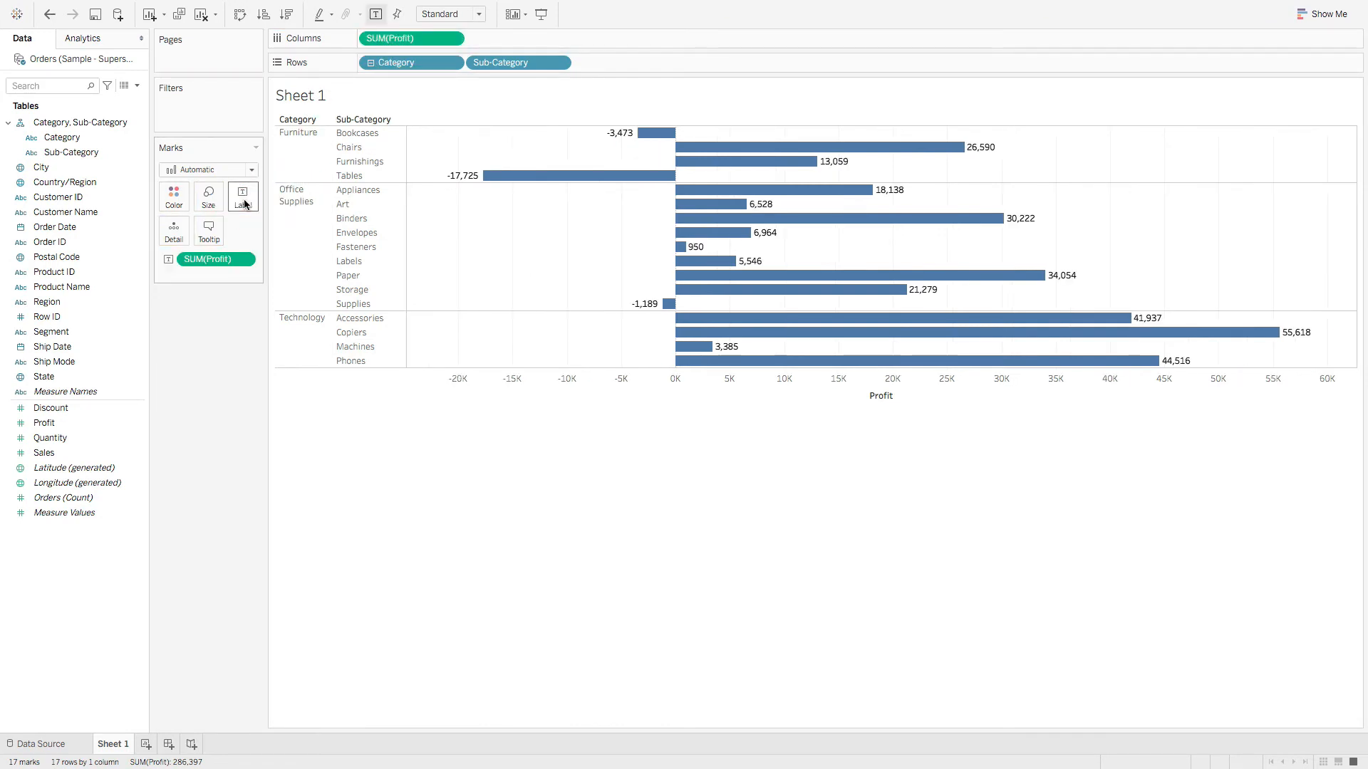
left_click(401, 41)
left_click_drag(401, 40, 174, 201)
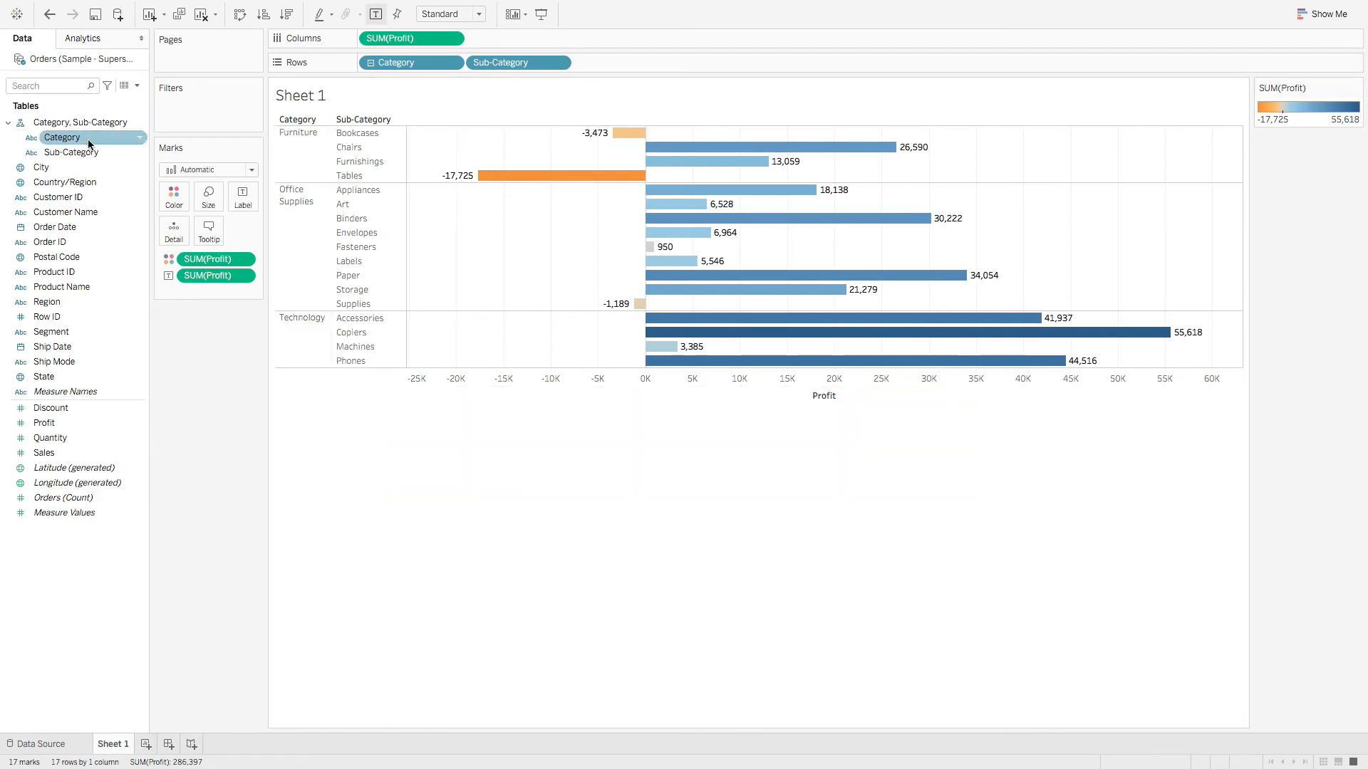
- Create a set named Category Set from the Category field with no members selected
right_click(89, 145)
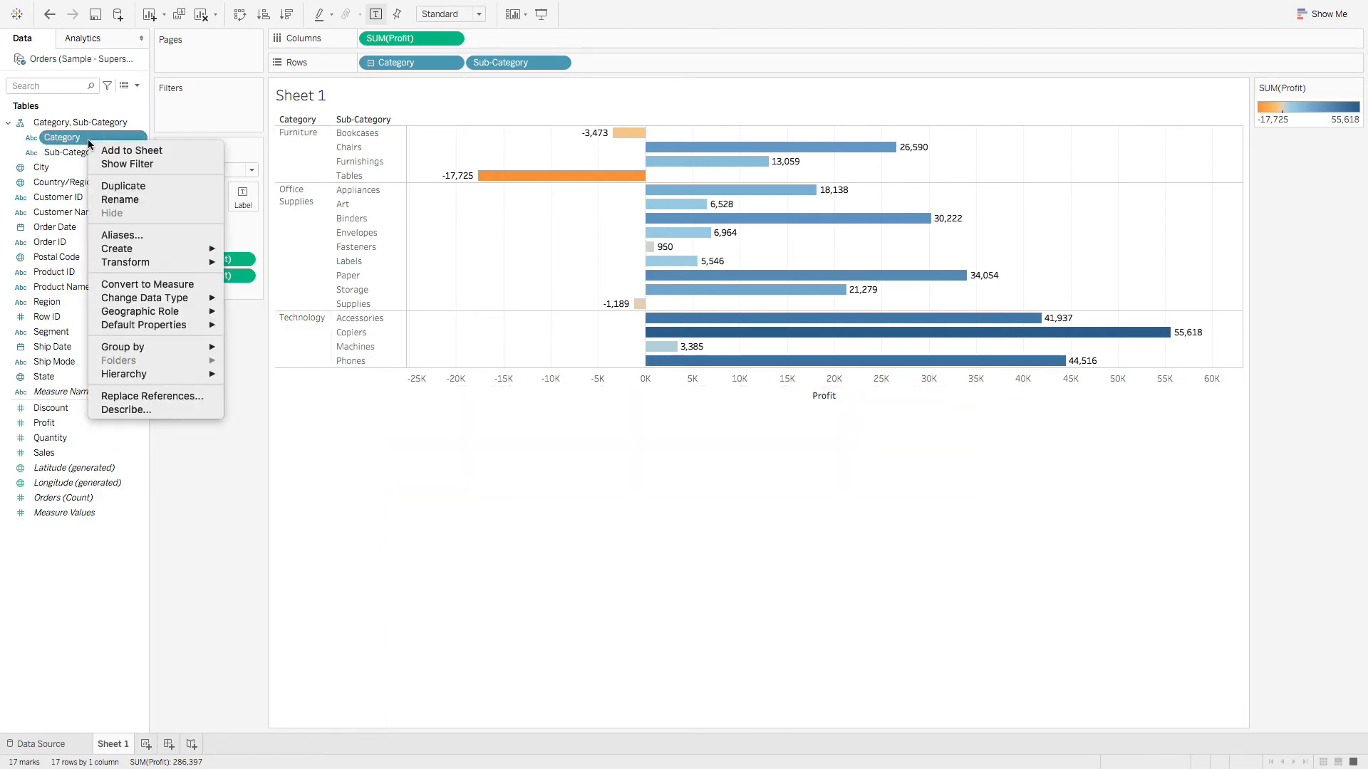
mouse_move(143, 248)
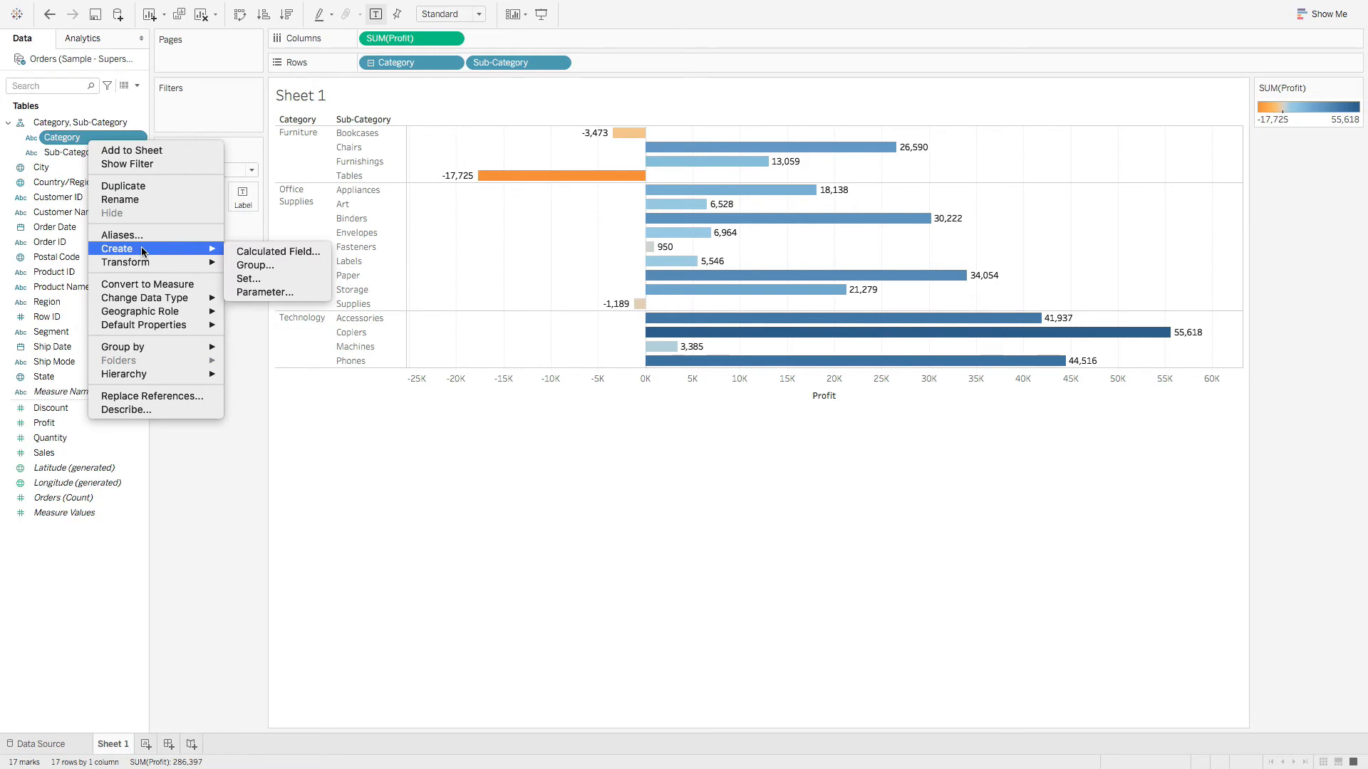
left_click(291, 279)
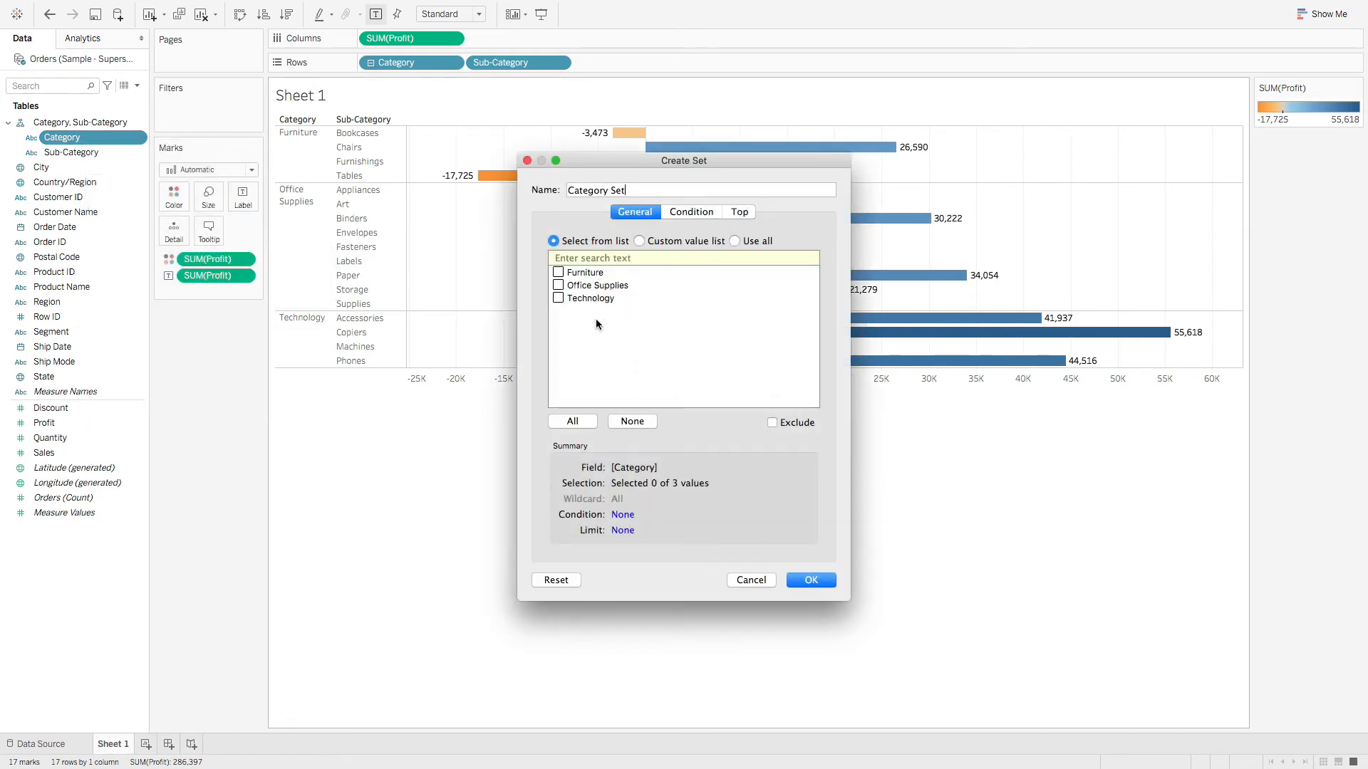
left_click(812, 580)
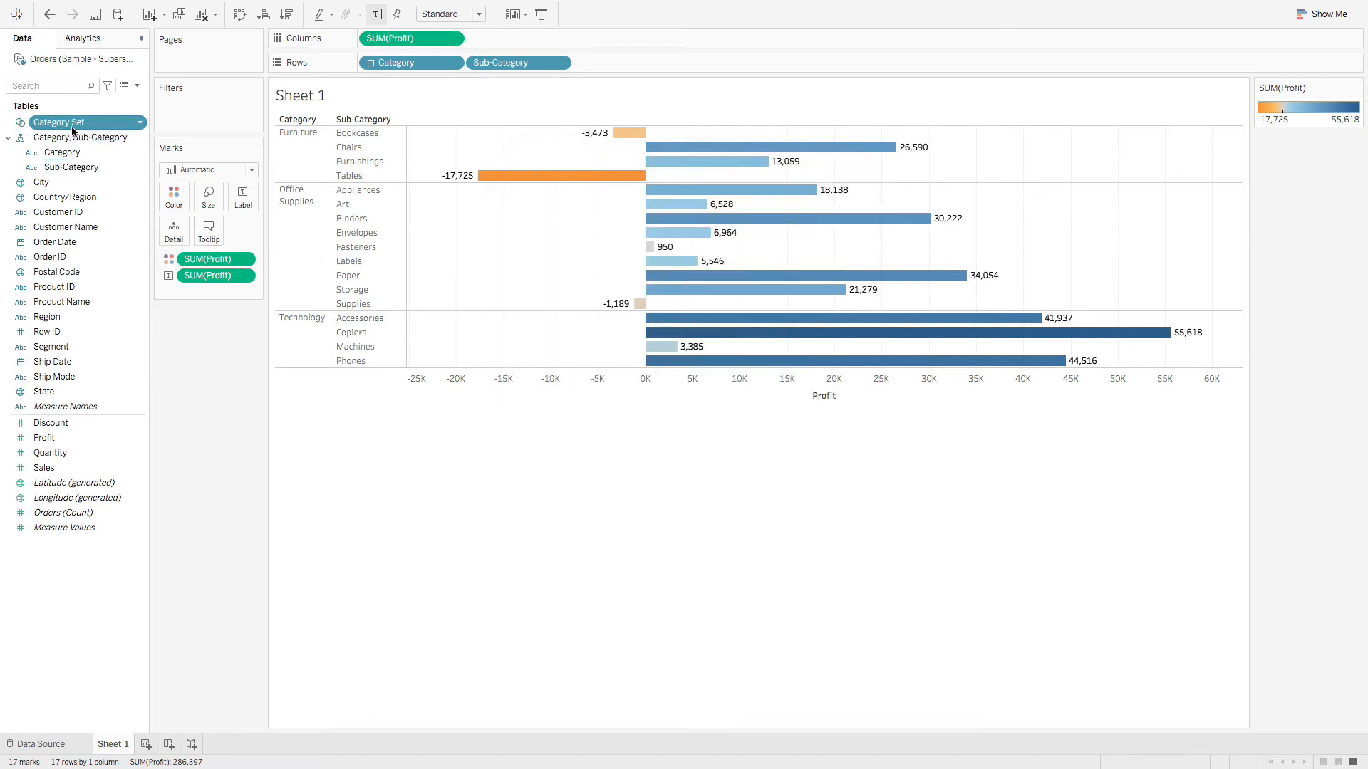
- Add Category Set after Sub-Category on Rows with its header widened to be readable, and collapse the hierarchy to Category level
left_click_drag(80, 122, 699, 65)
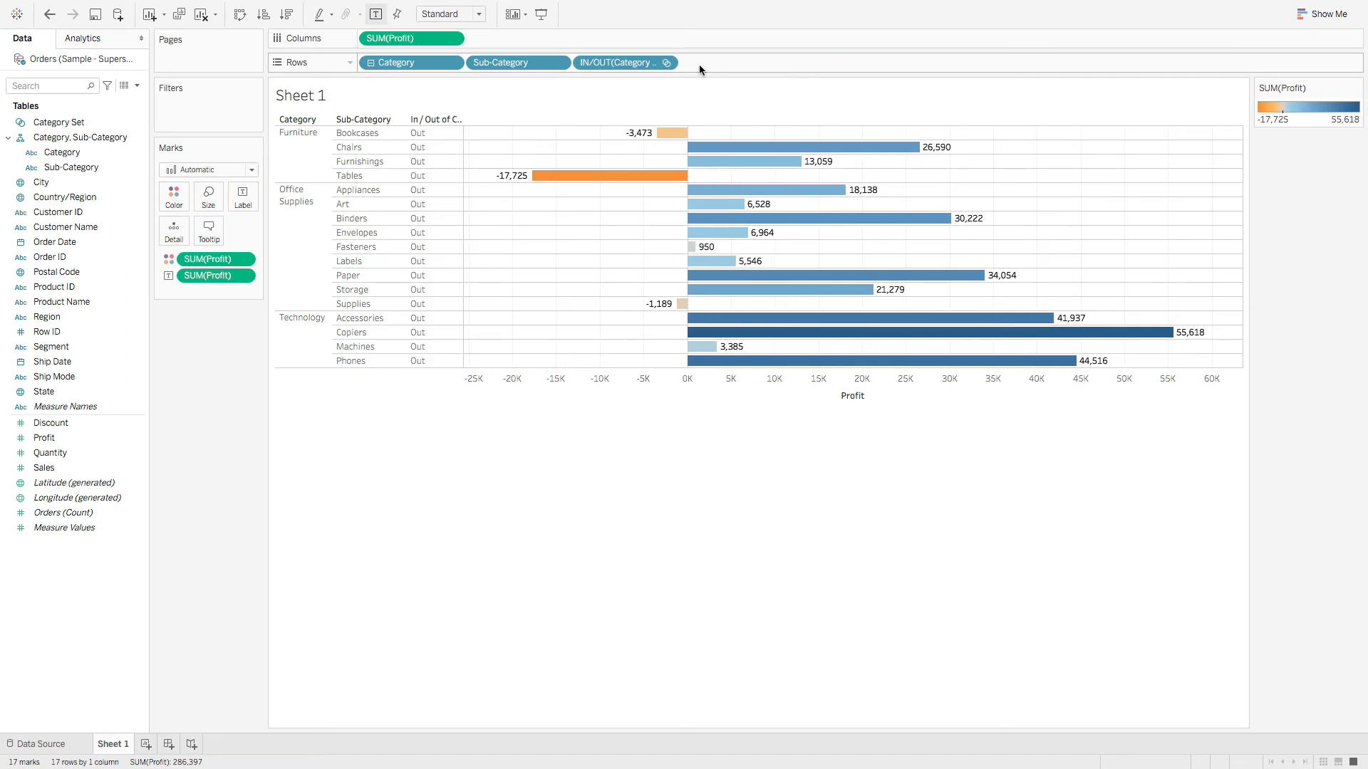
left_click_drag(464, 205, 543, 205)
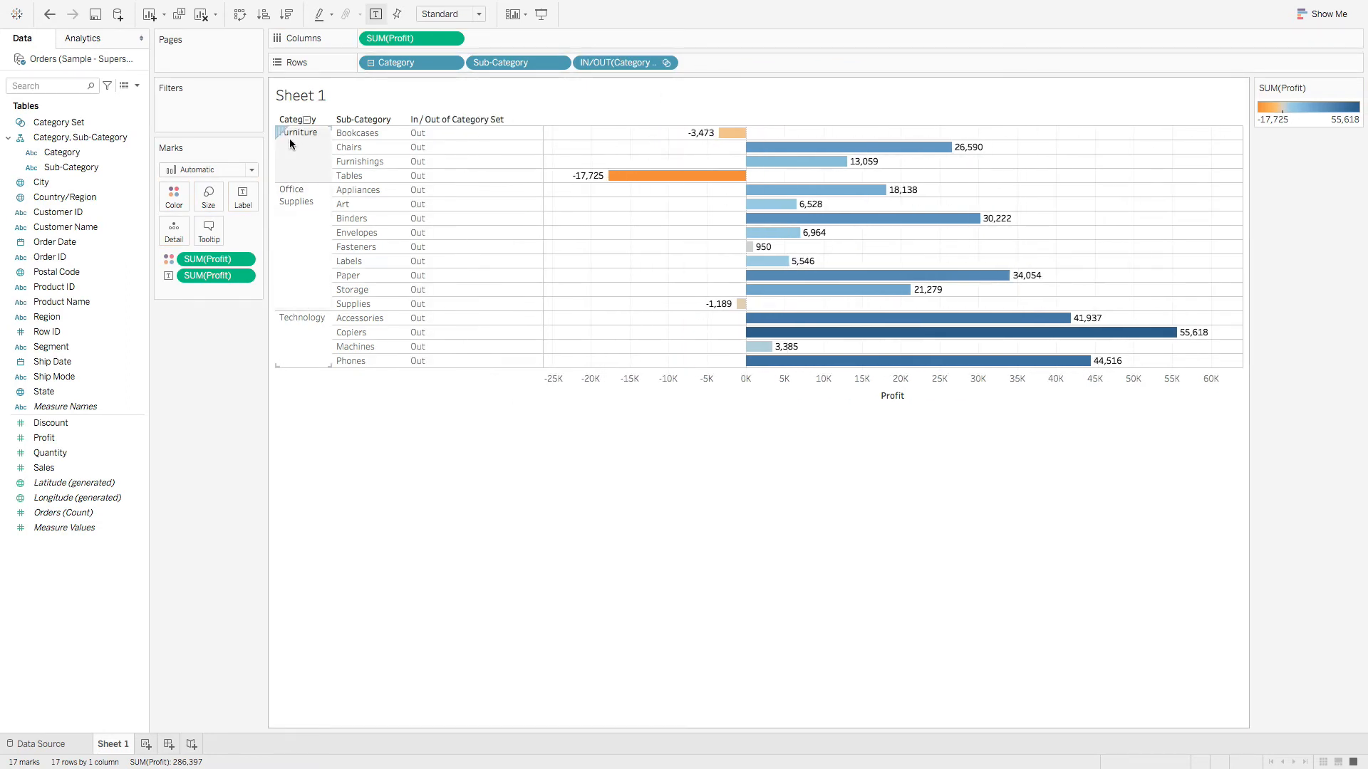
left_click(388, 118)
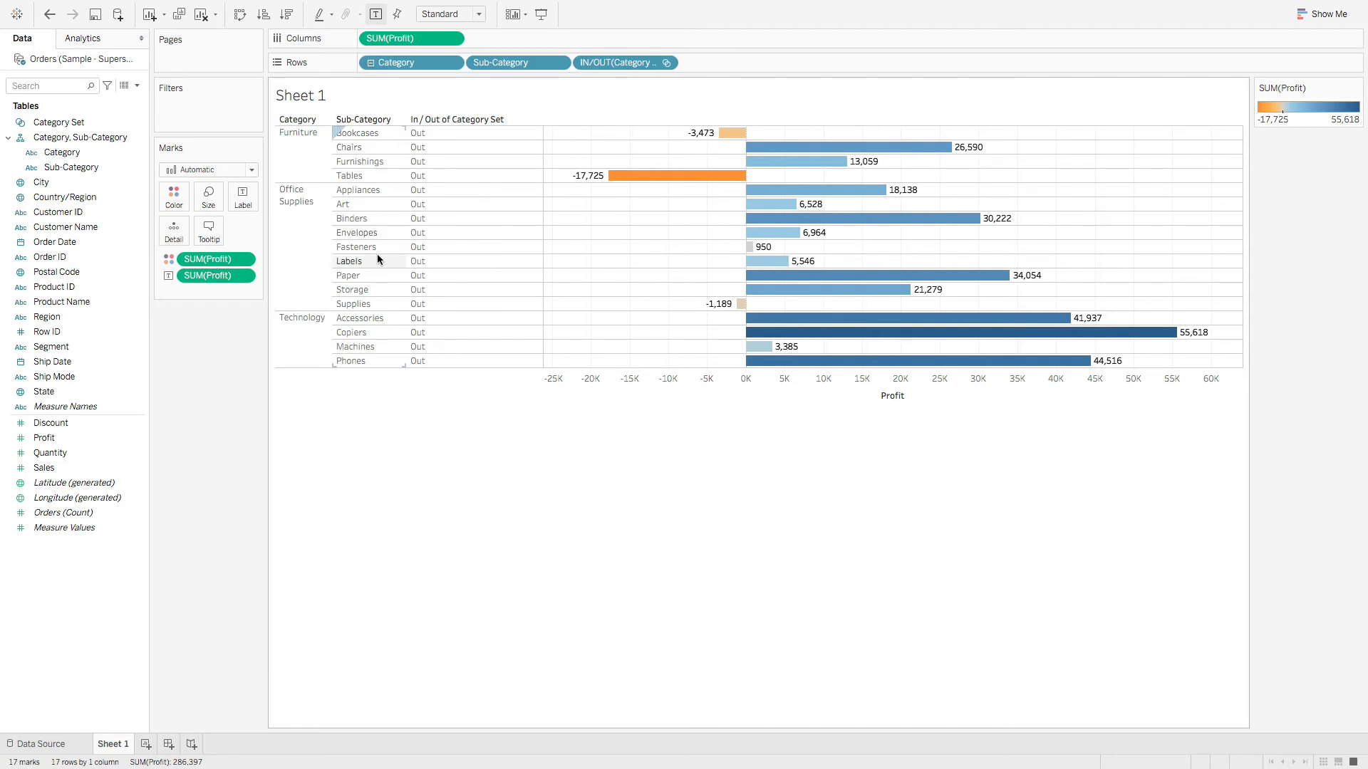
left_click(370, 62)
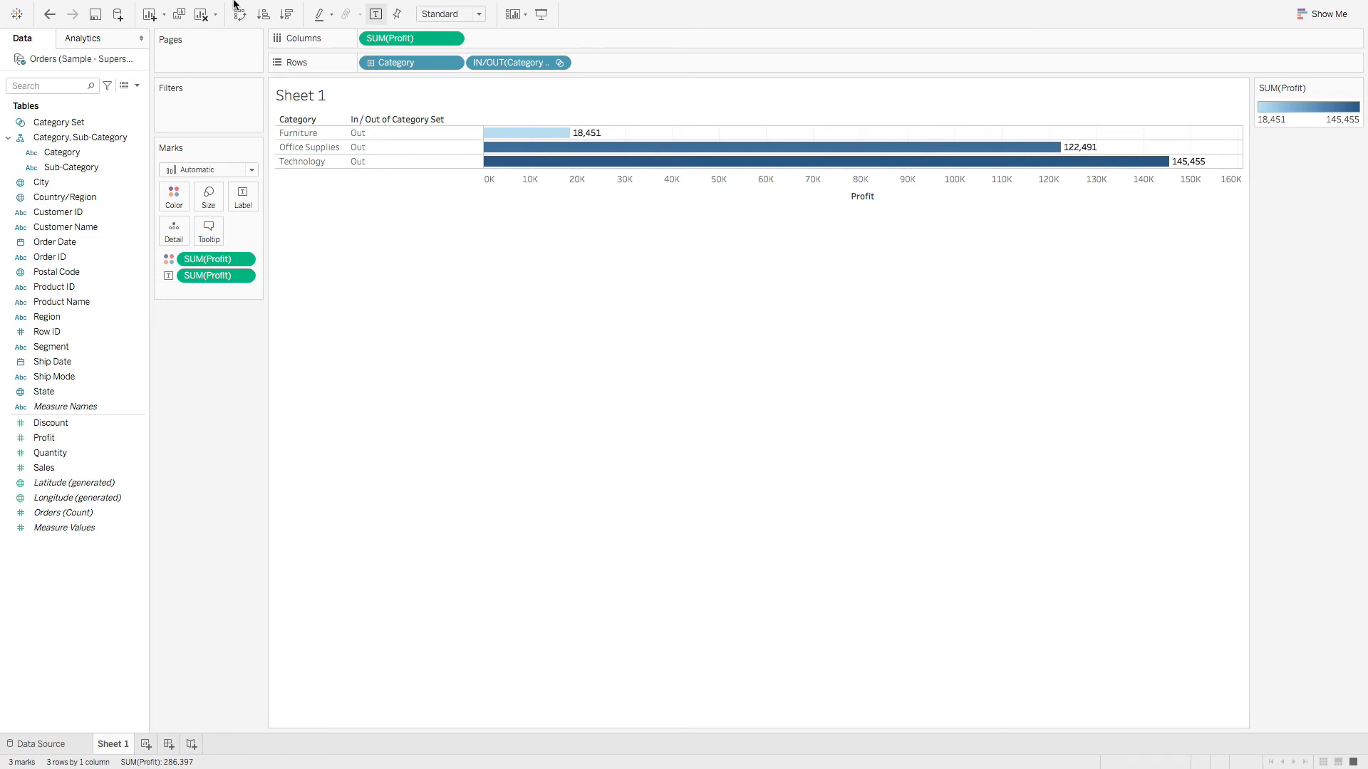
- Create a calculated field named Asymmetric Drill Down with the formula IF [Category Set] THEN [Sub-Category] ELSE "" END
mouse_move(311, 13)
left_click(365, 8)
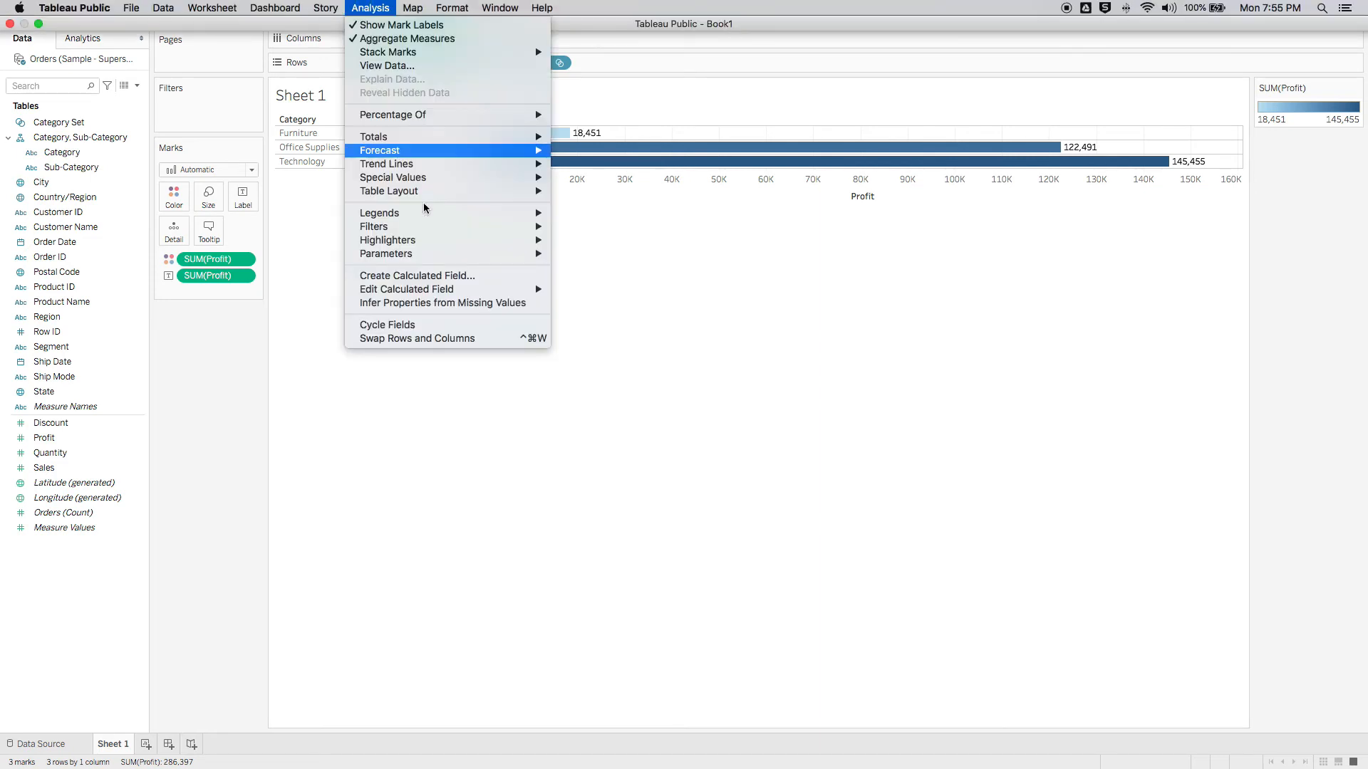
left_click(428, 276)
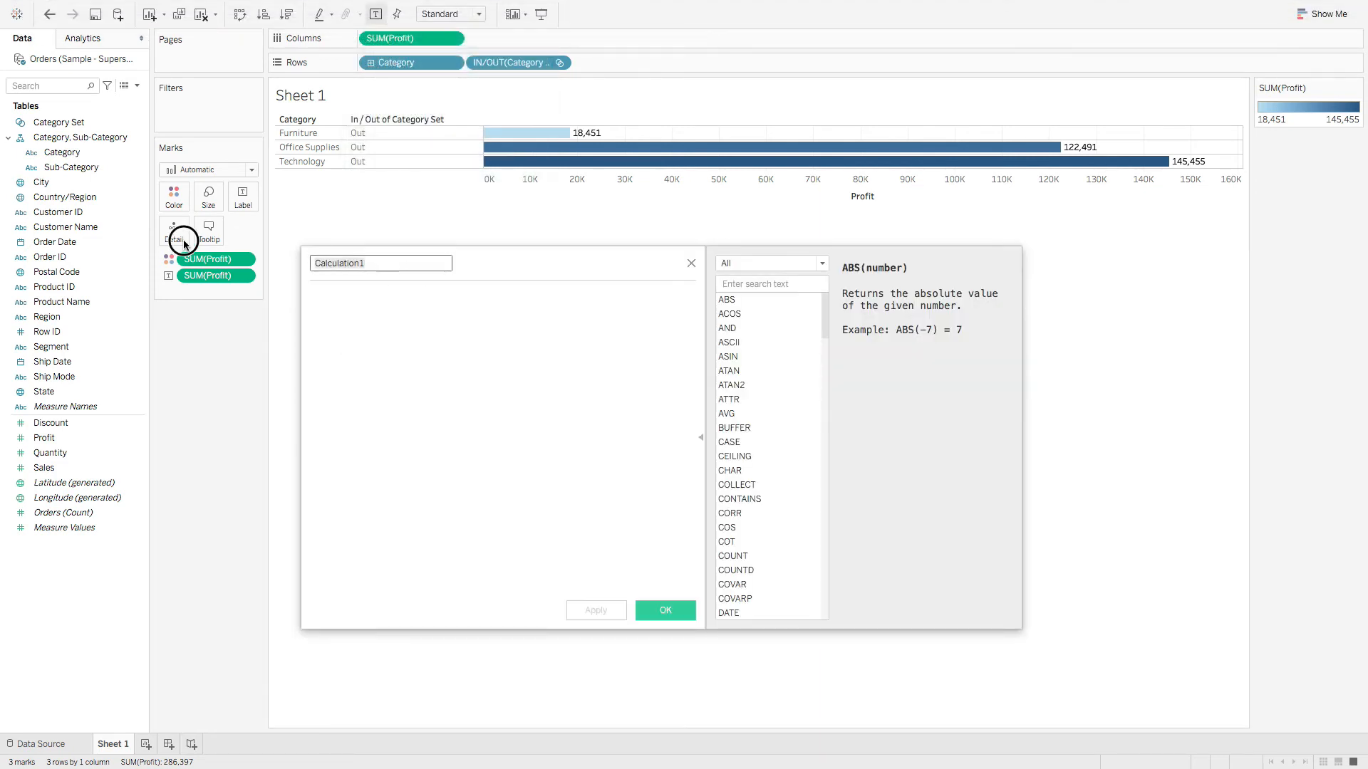
type("Asymmetric Drill Down")
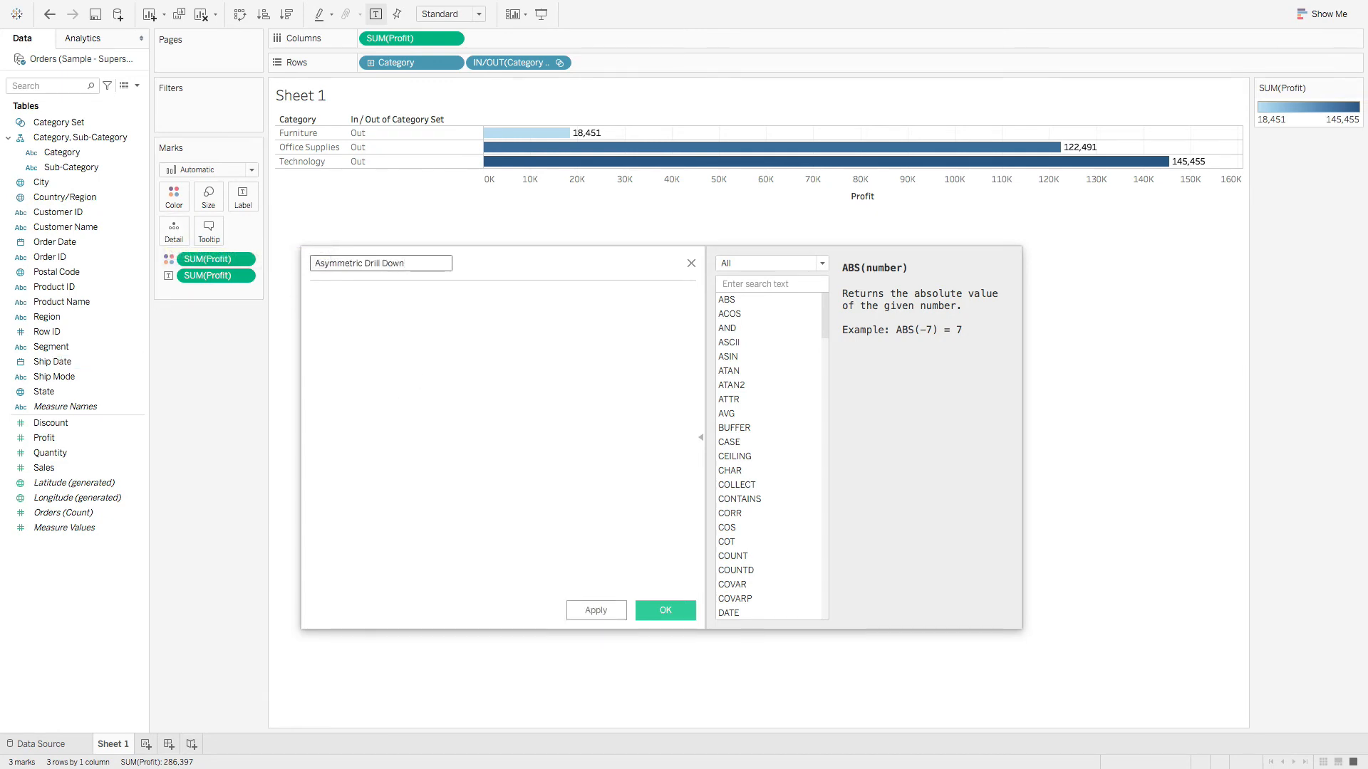
key("Tab")
left_click(416, 342)
type("IF [Category Set] THEN [Sub-Category] ELSE \"\" END")
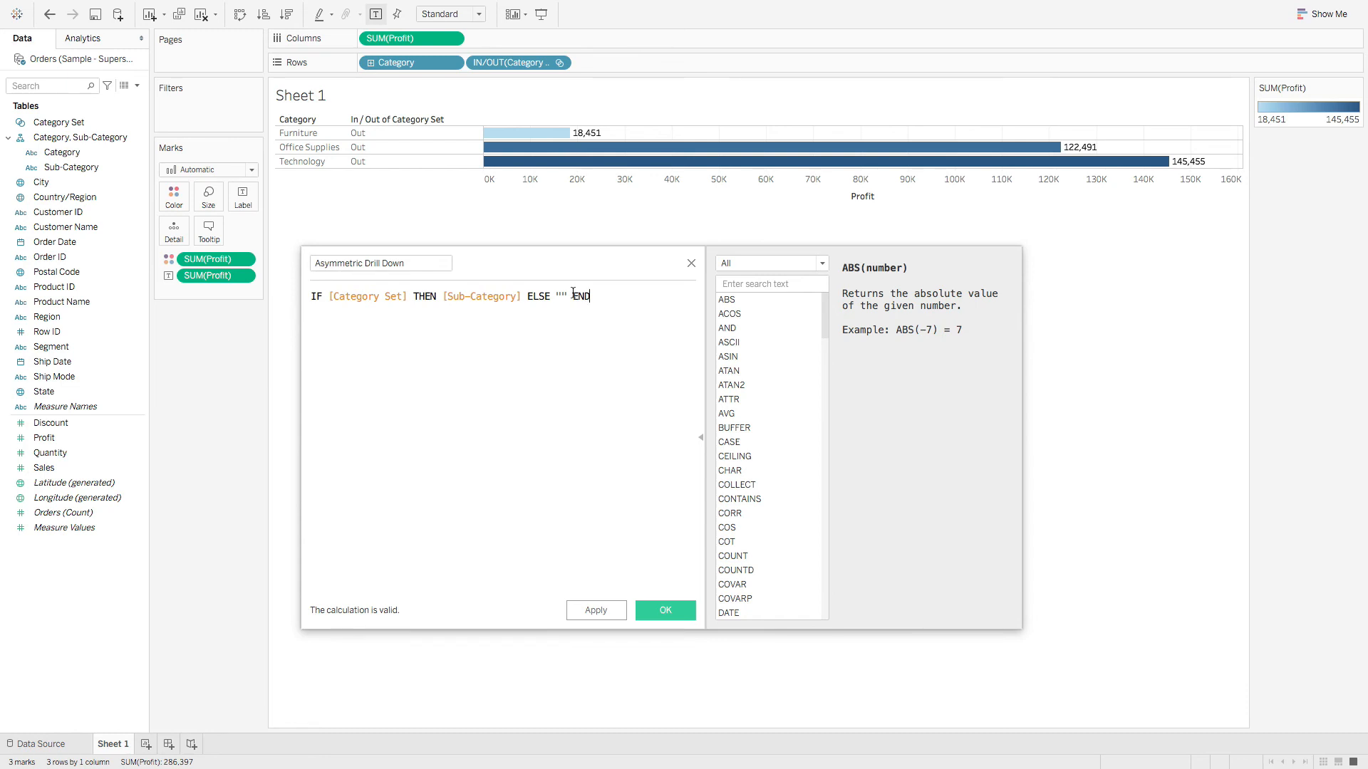
left_click(667, 610)
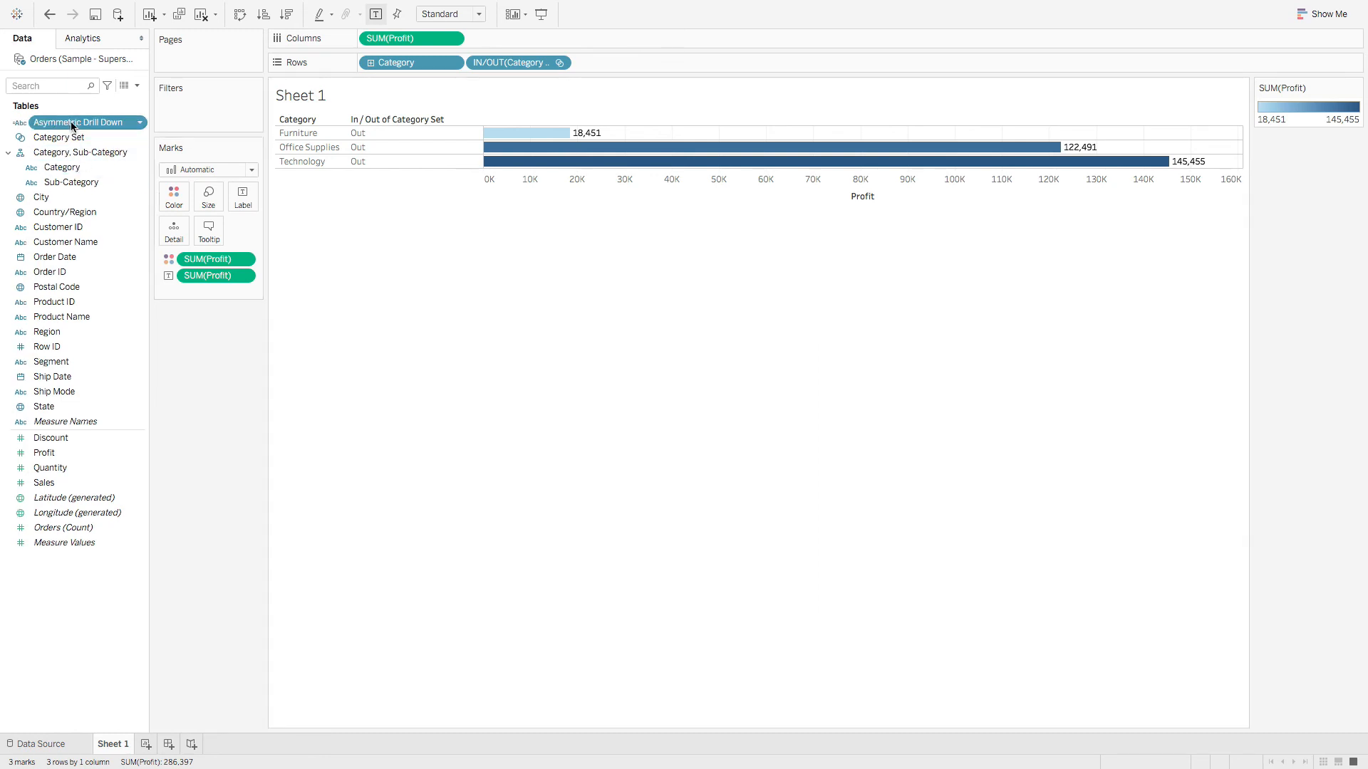
- Add Asymmetric Drill Down to Rows after the Category Set field and adjust the header column widths so its full name fits
left_click_drag(74, 125, 640, 61)
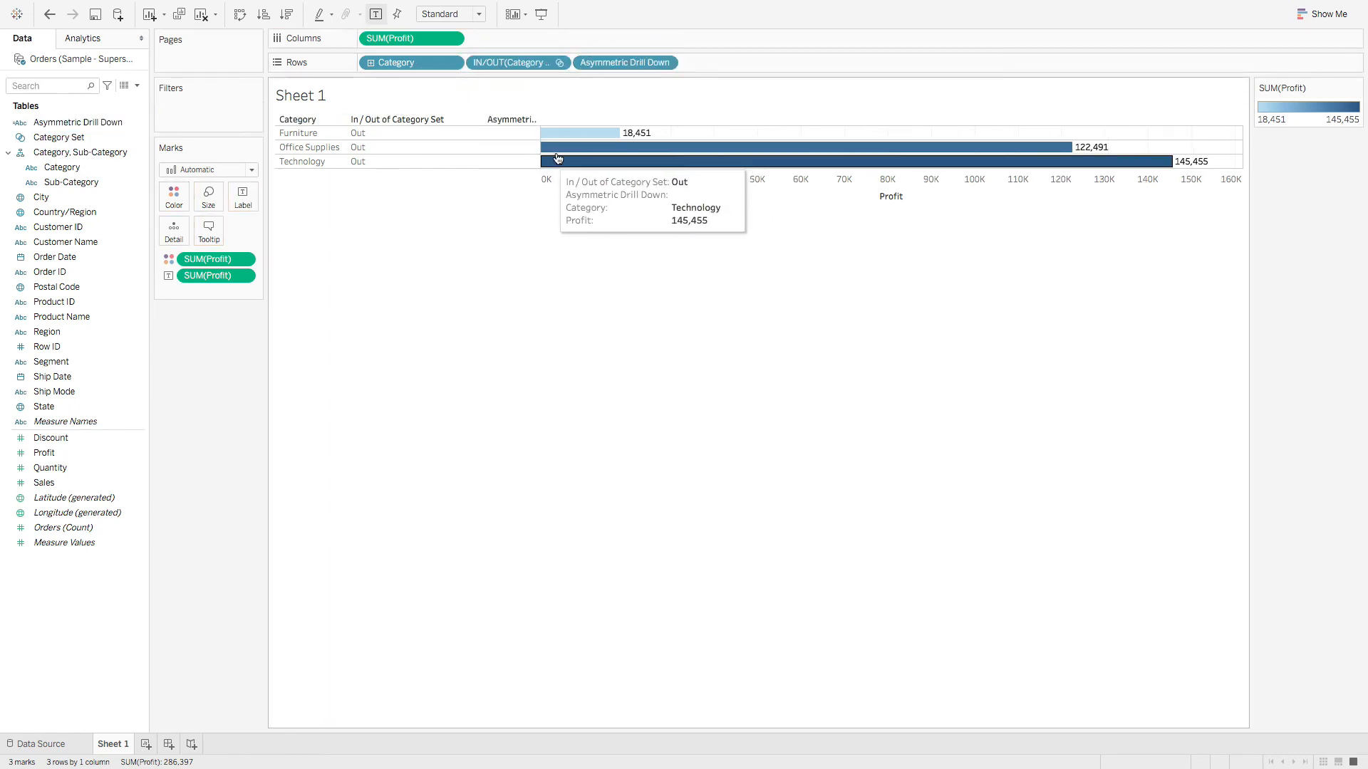
left_click_drag(540, 139, 627, 139)
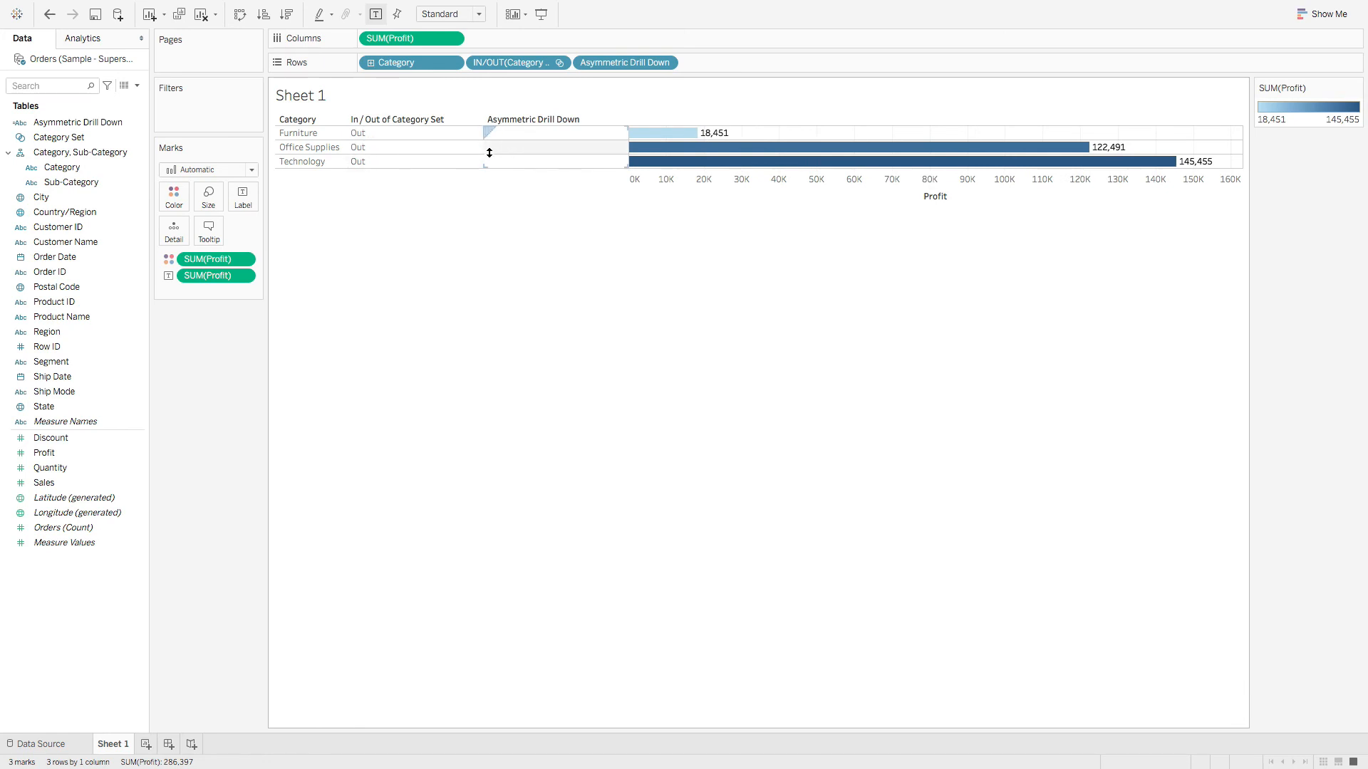
left_click_drag(483, 151, 465, 153)
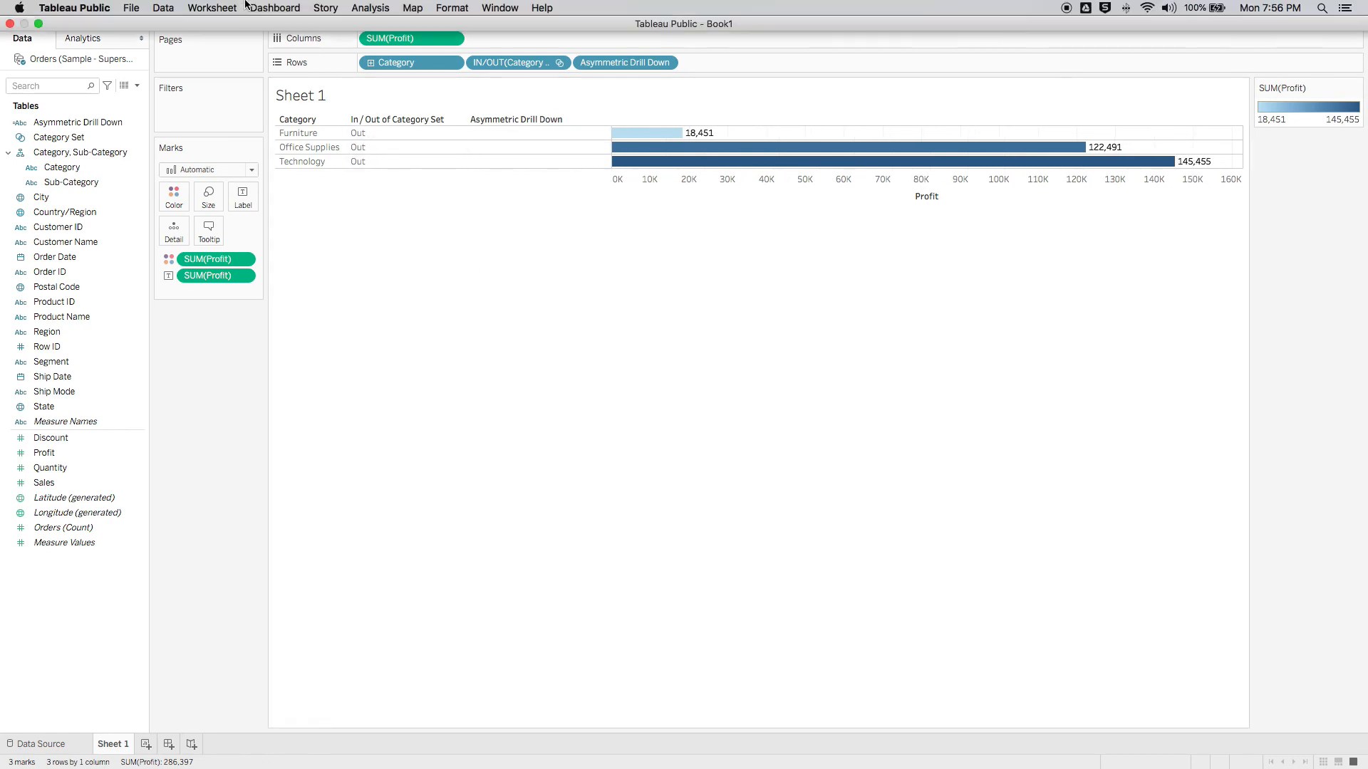
- Add a Change Set Values action on Sheet 1 that targets Category Set and removes all values from the set when the selection is cleared
left_click(225, 9)
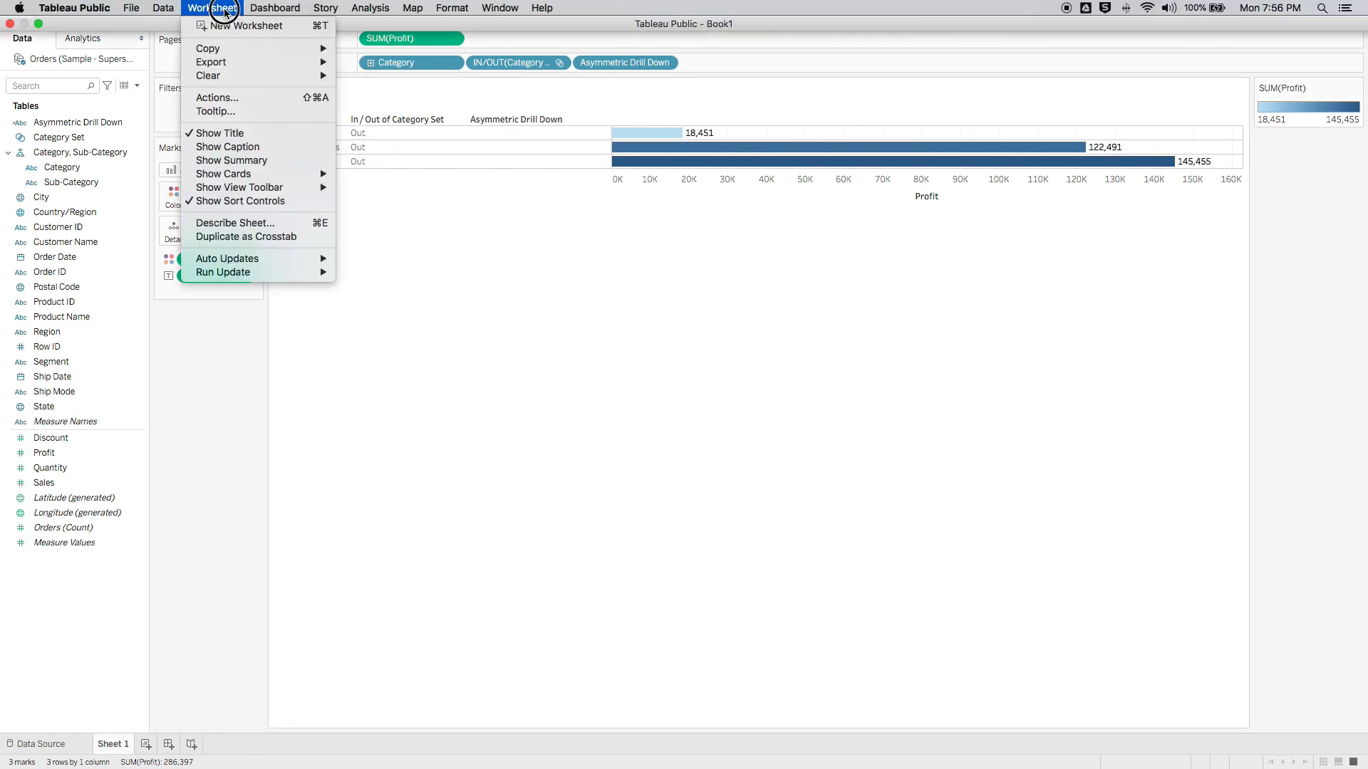
left_click(231, 100)
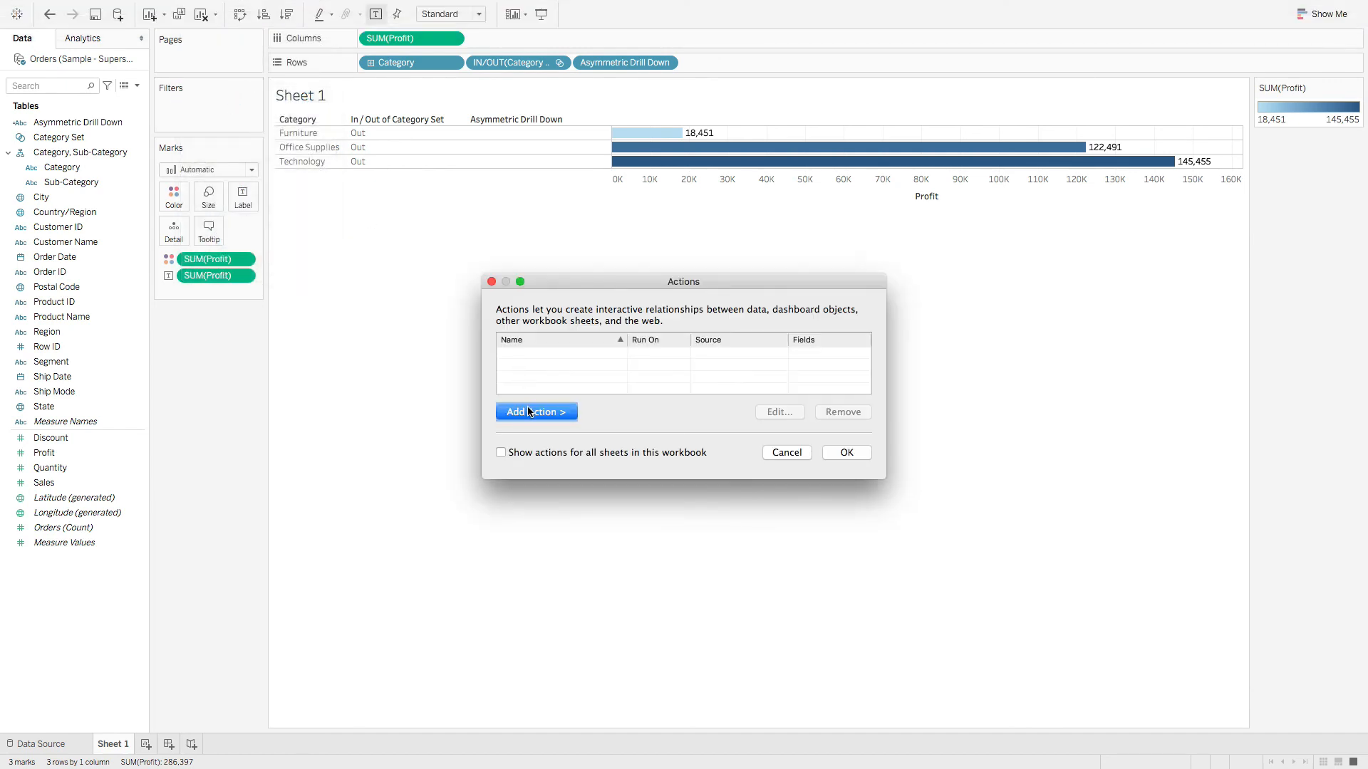
left_click(530, 412)
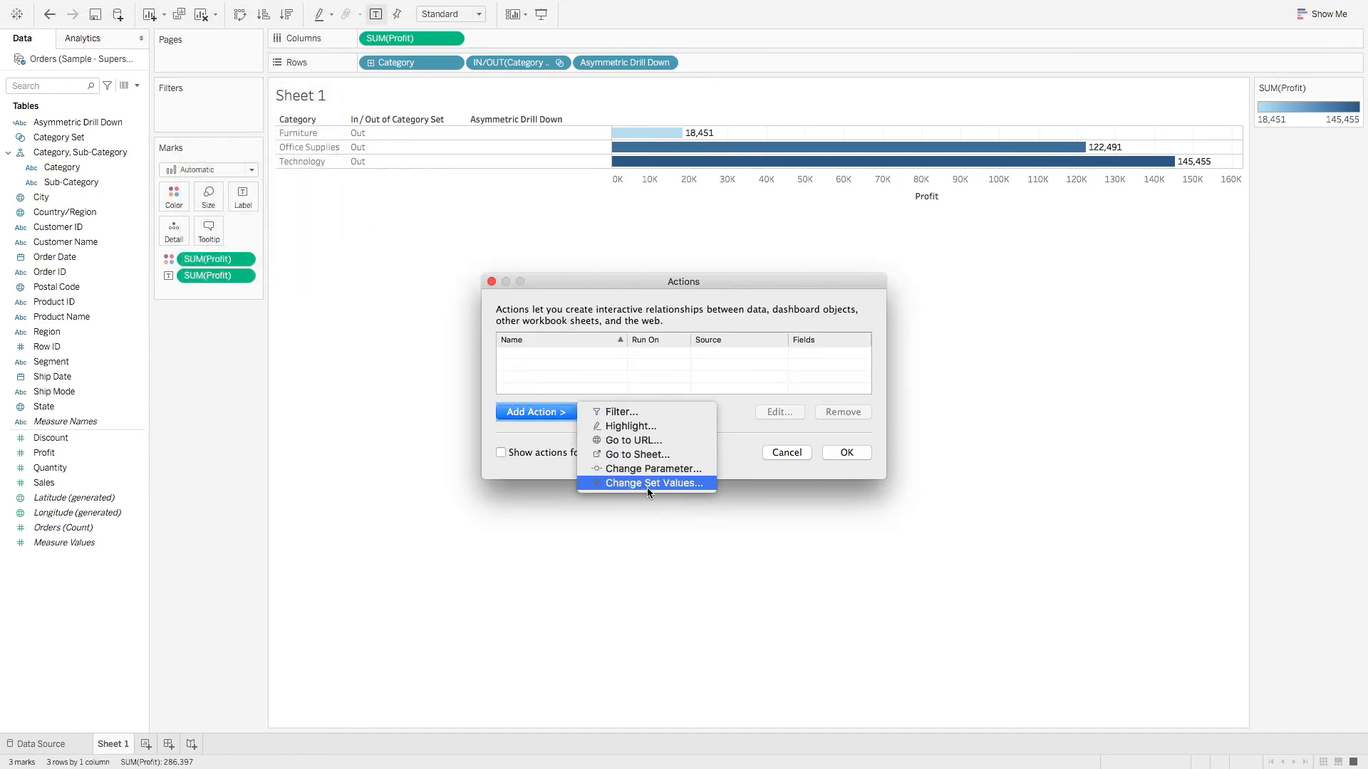
left_click(689, 486)
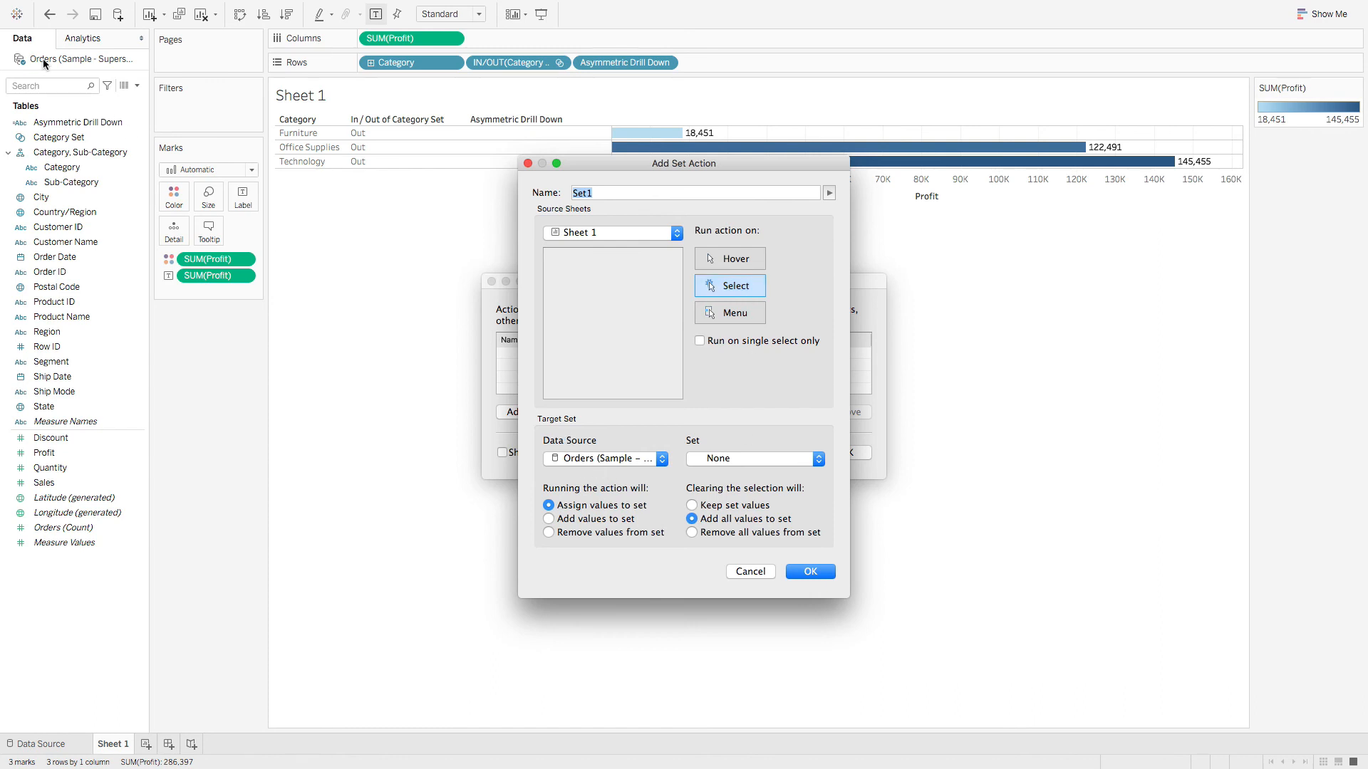
left_click(698, 461)
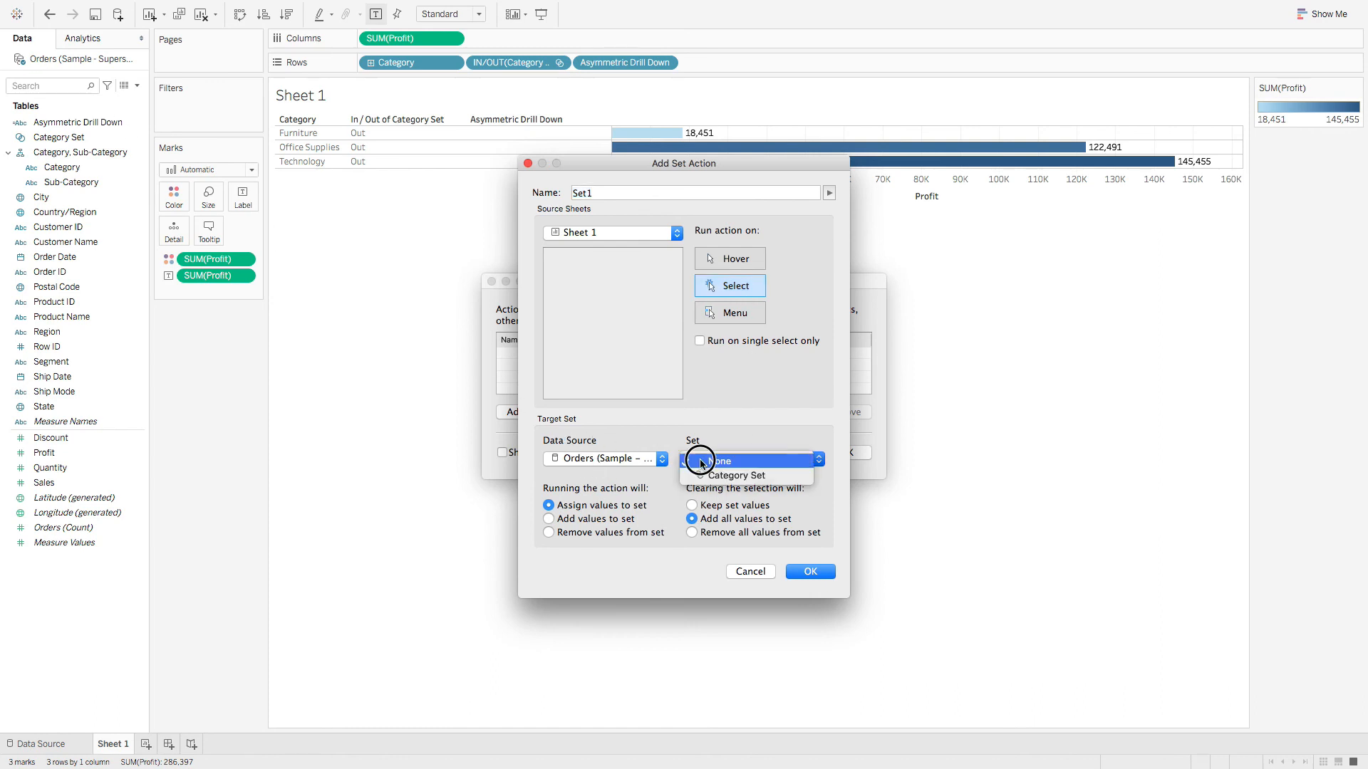
left_click(755, 481)
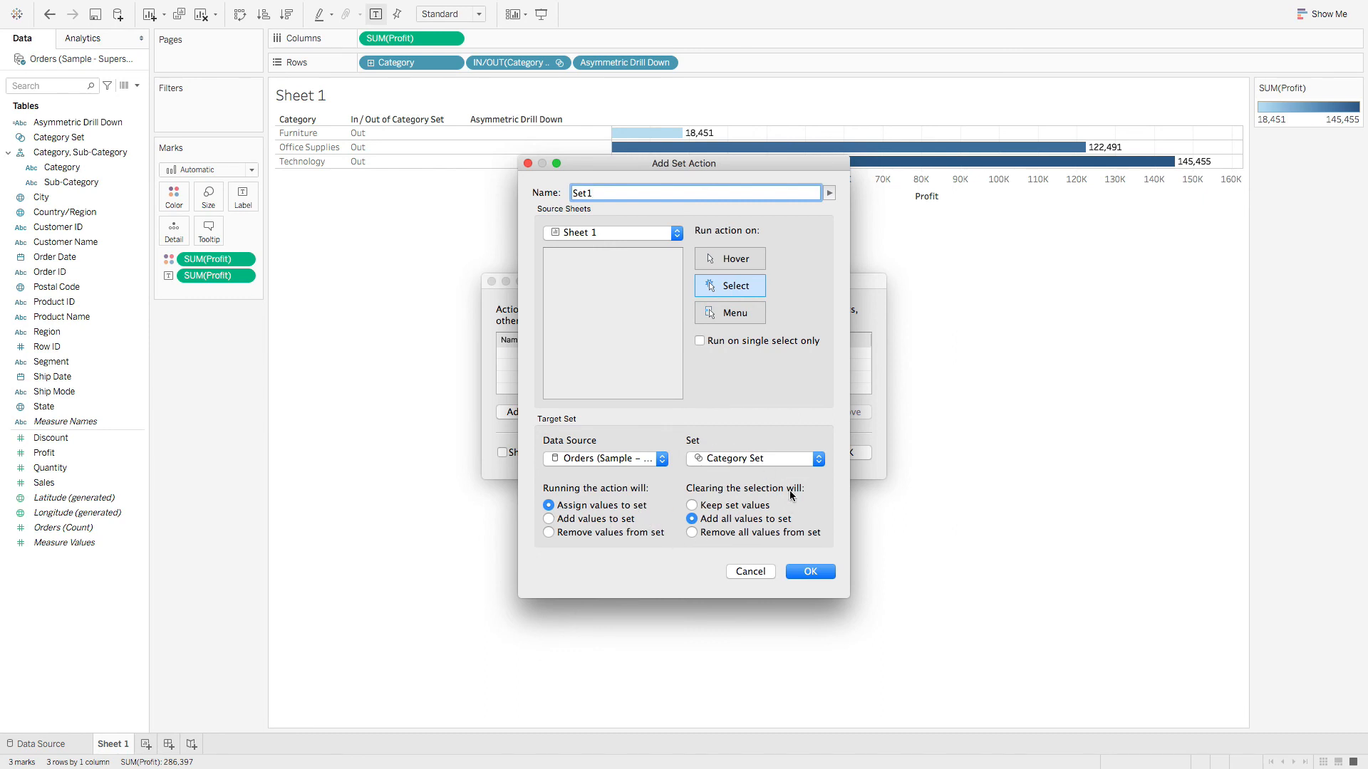
left_click(695, 535)
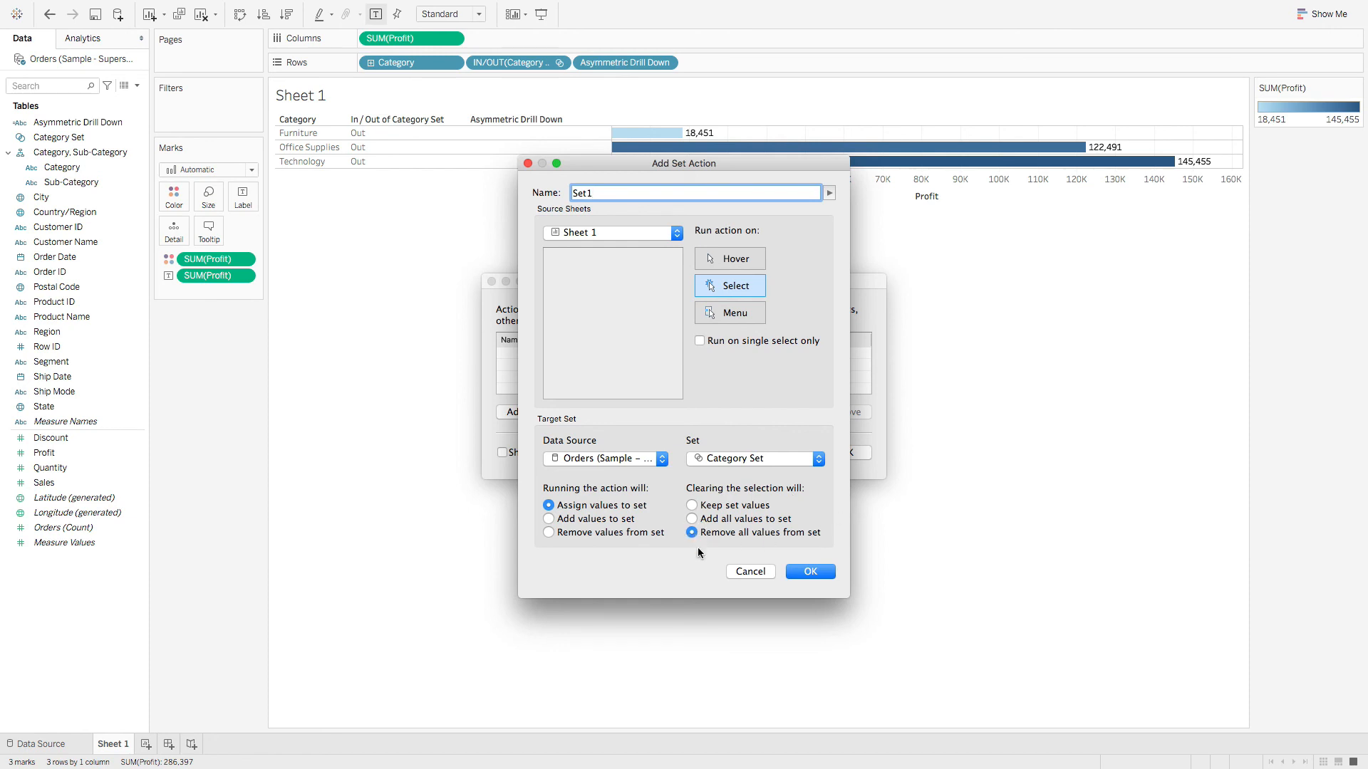
left_click(809, 573)
left_click(847, 454)
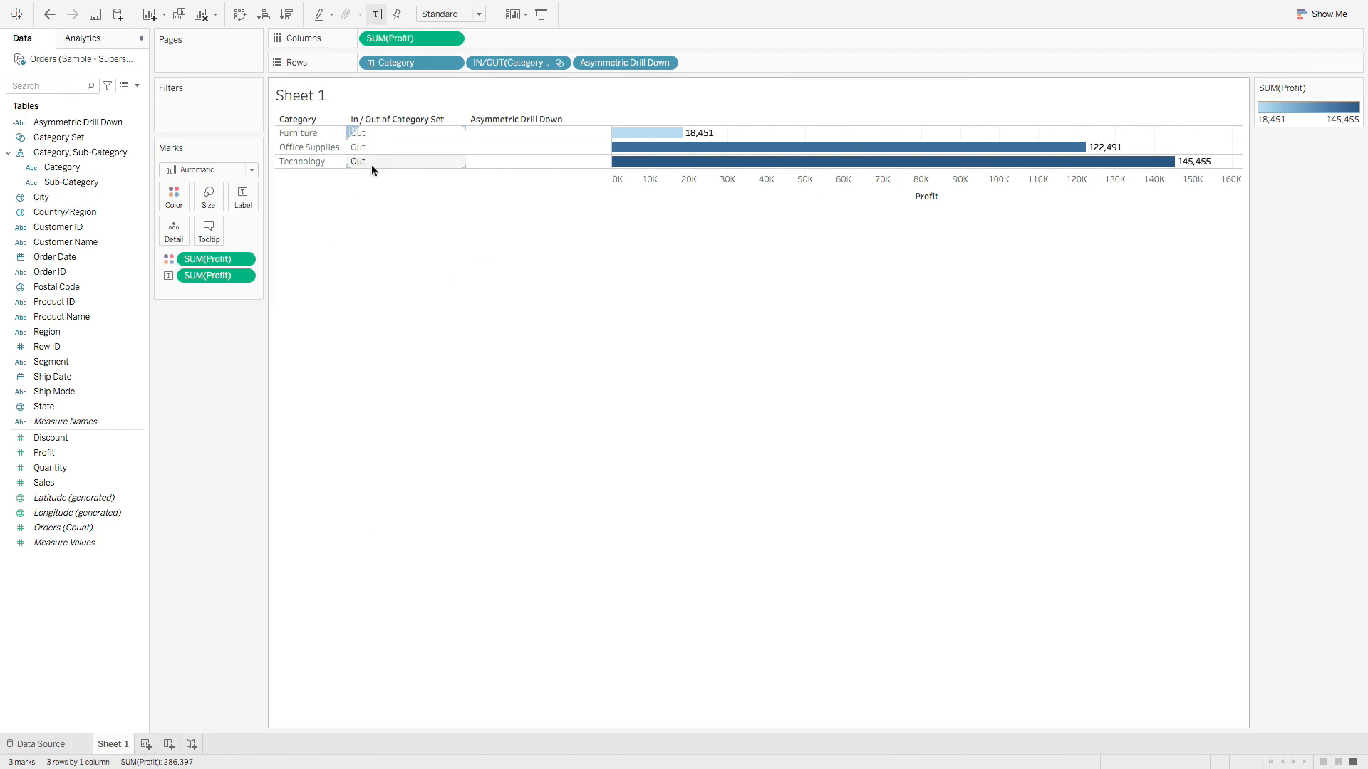
- Test the drill-down by selecting and deselecting the Office Supplies and Technology category headers in turn, ending with Furniture selected
left_click(314, 151)
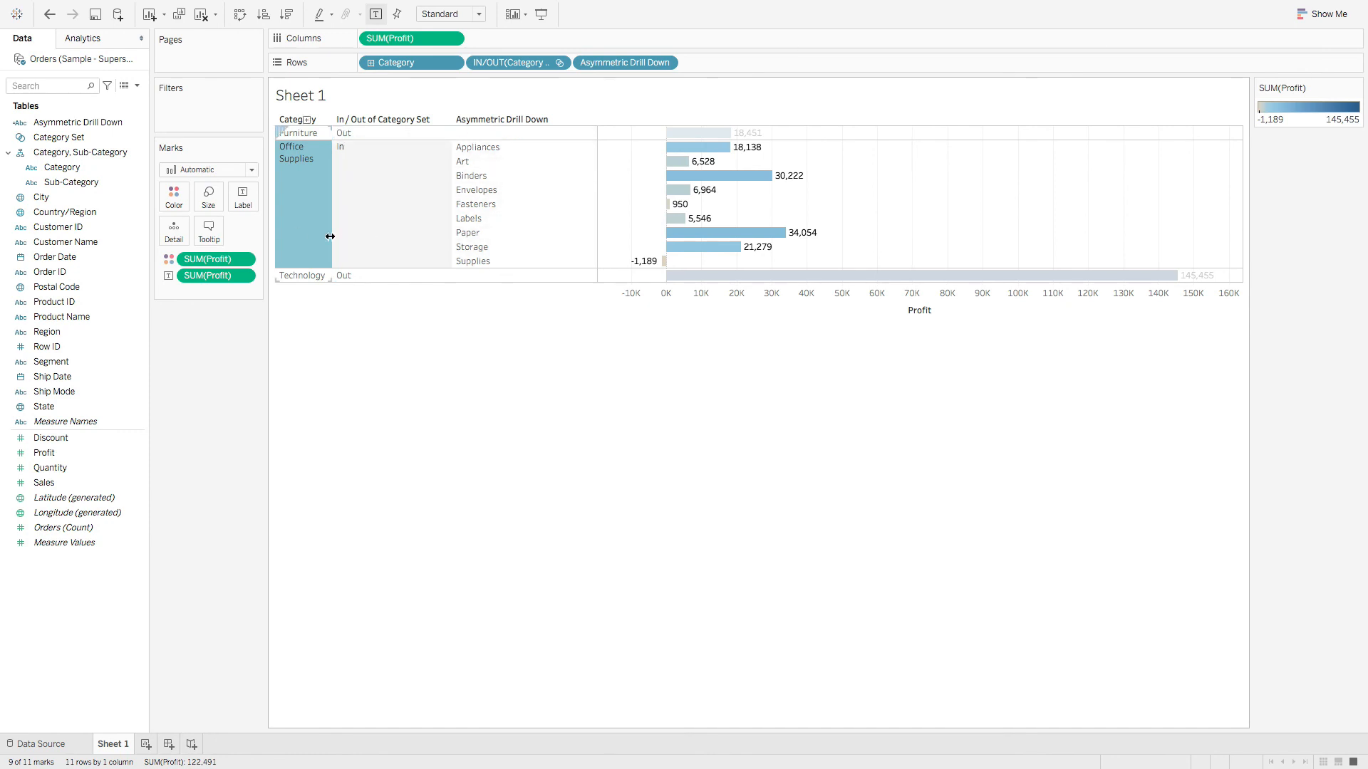
left_click(300, 214)
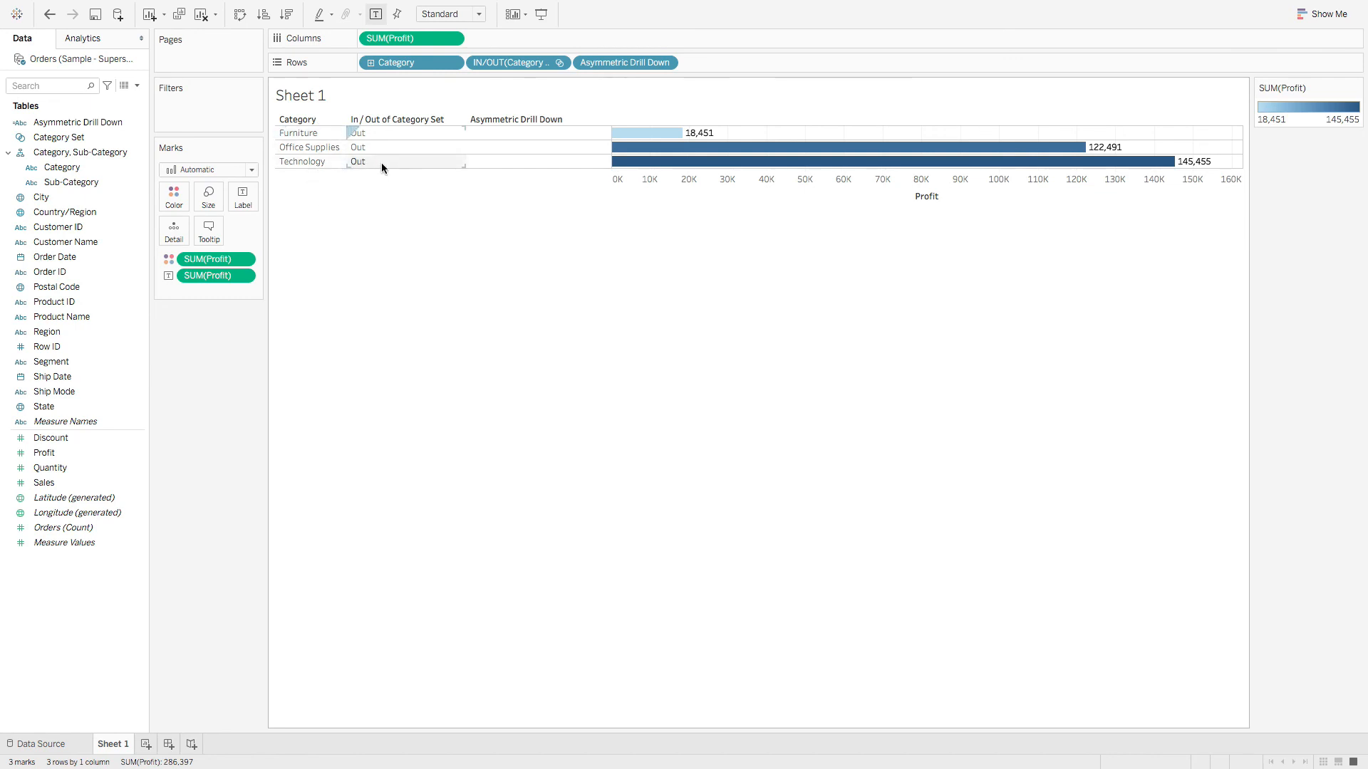
left_click(311, 161)
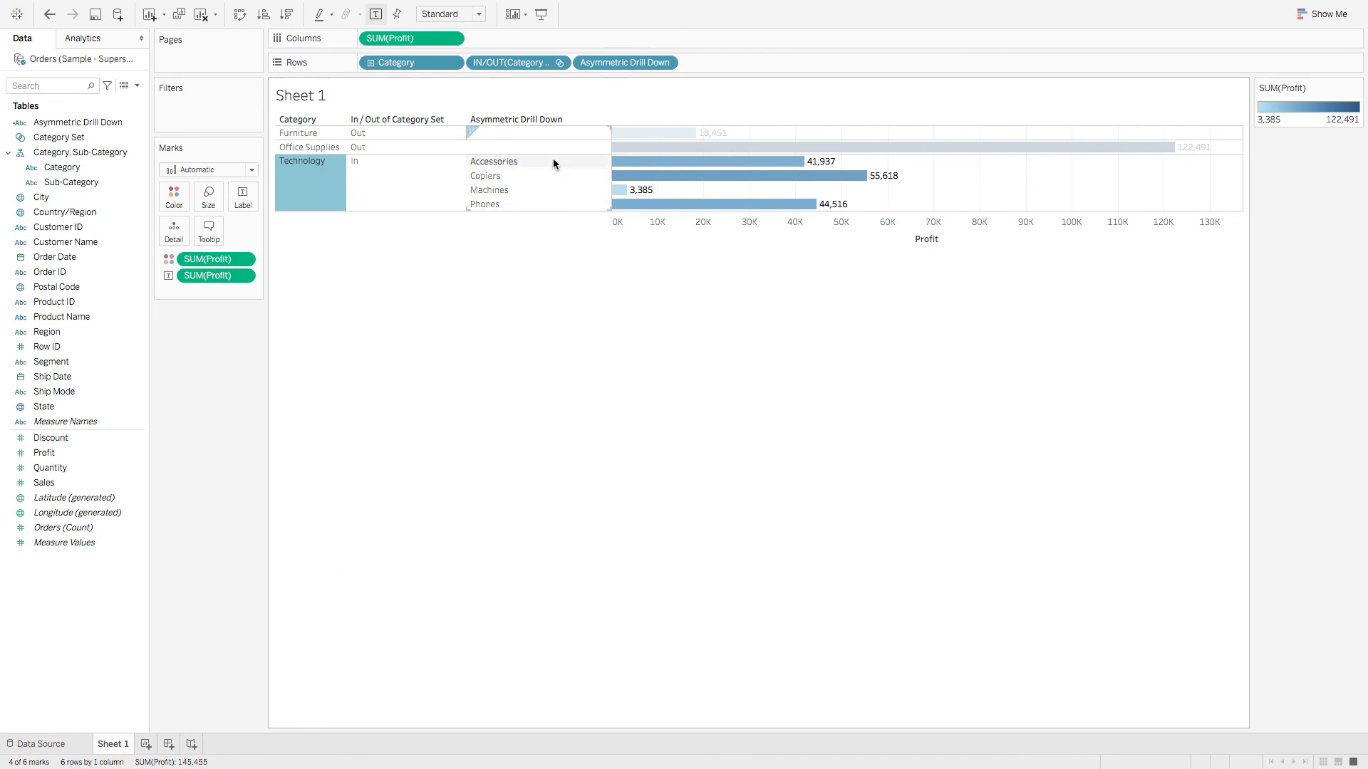
left_click(310, 191)
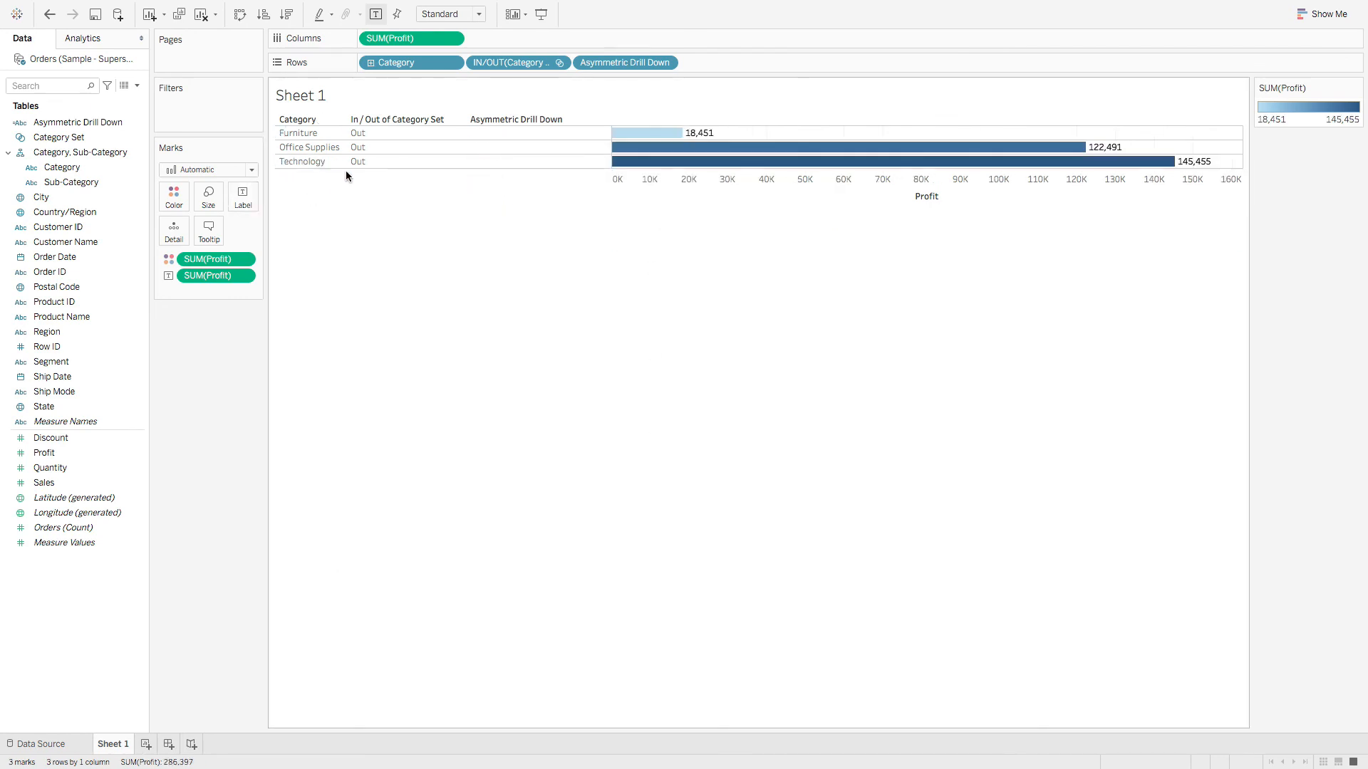
left_click(316, 136)
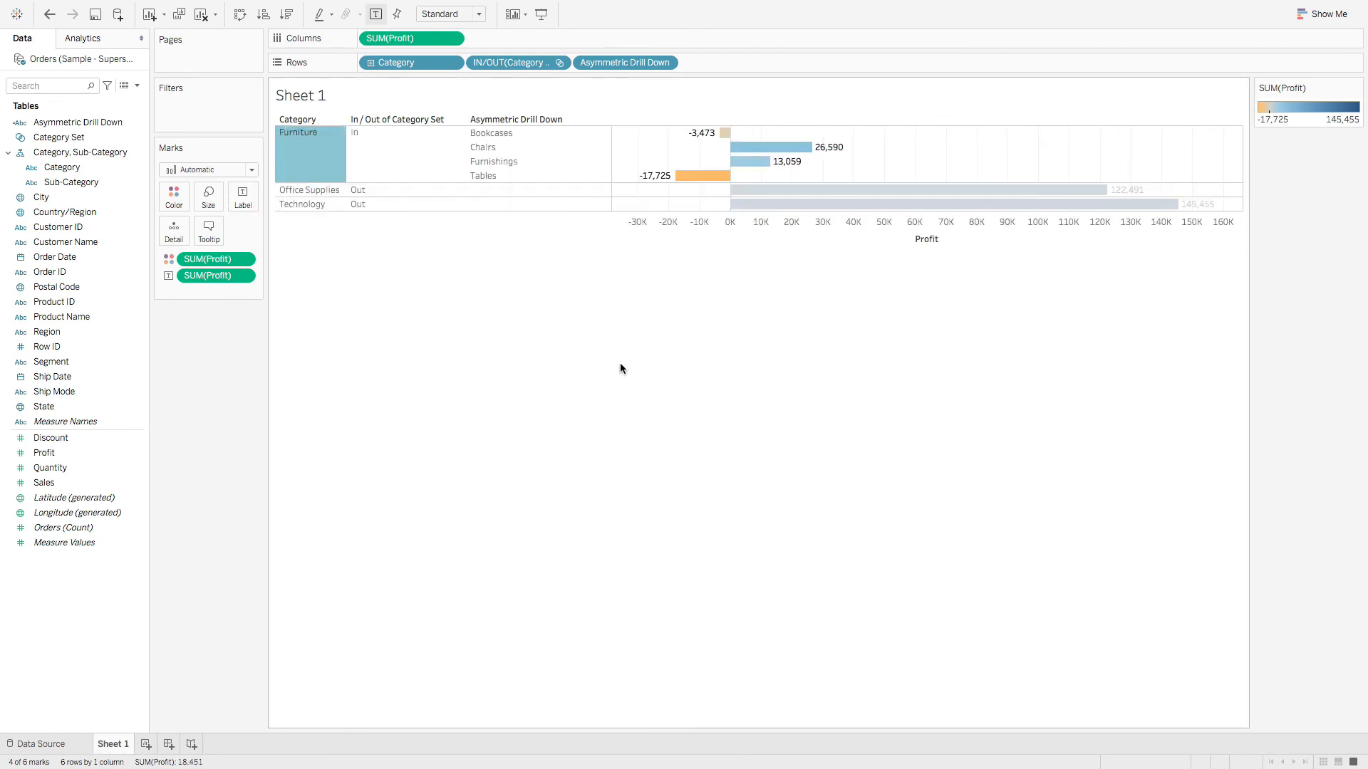